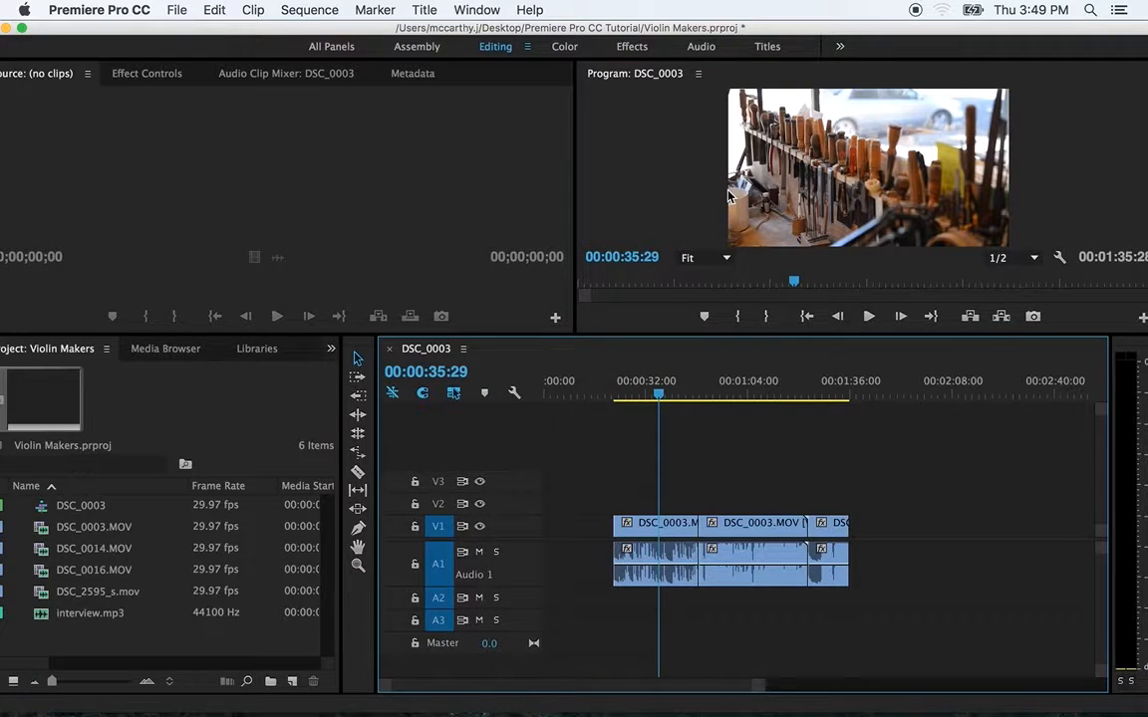
# Maximize the Program monitor and the DSC_0003 timeline in turn, restoring the normal layout after each.
pyautogui.press('`')
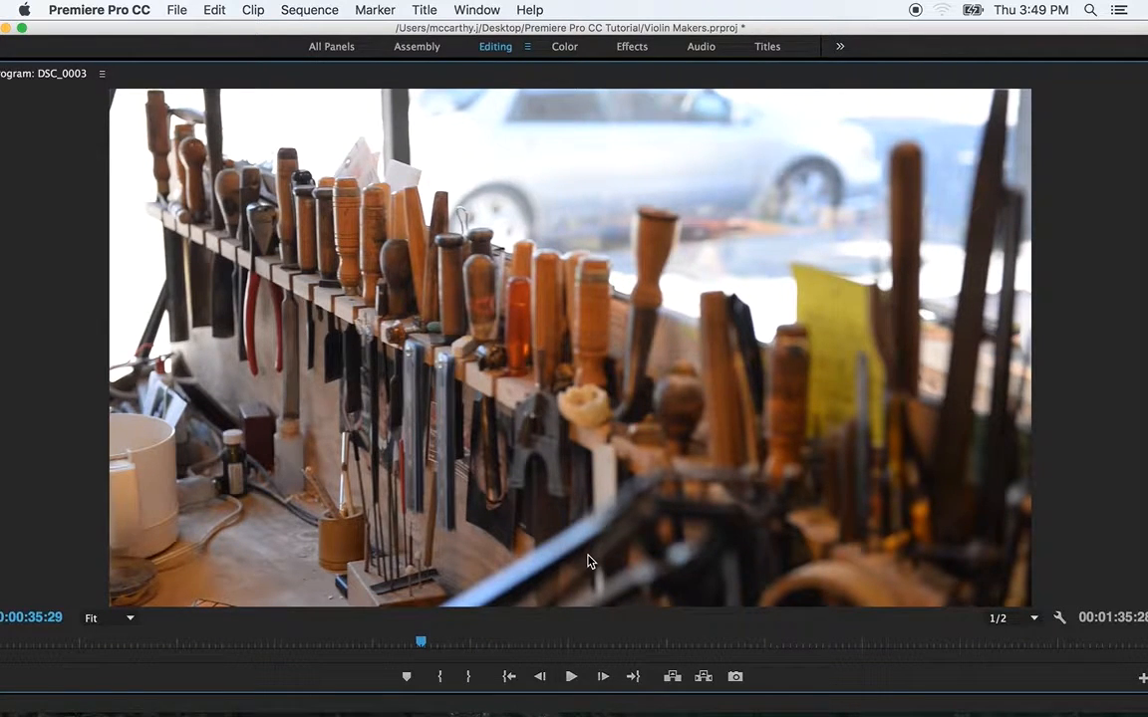
pyautogui.press('`')
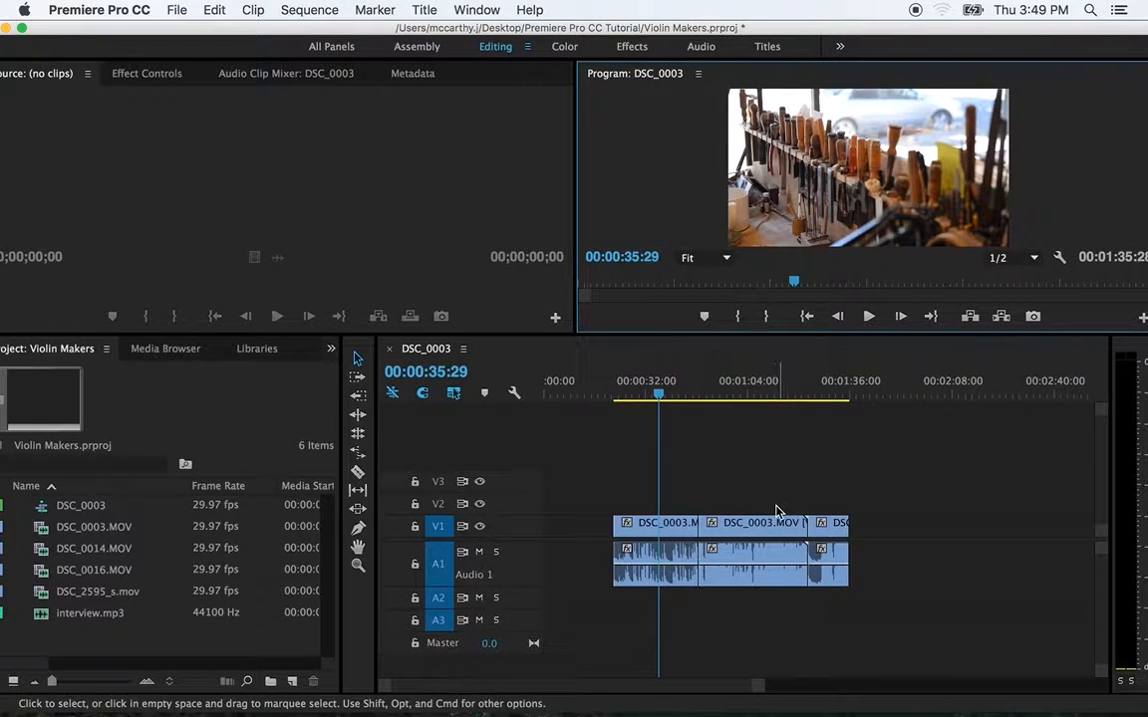
pyautogui.click(773, 474)
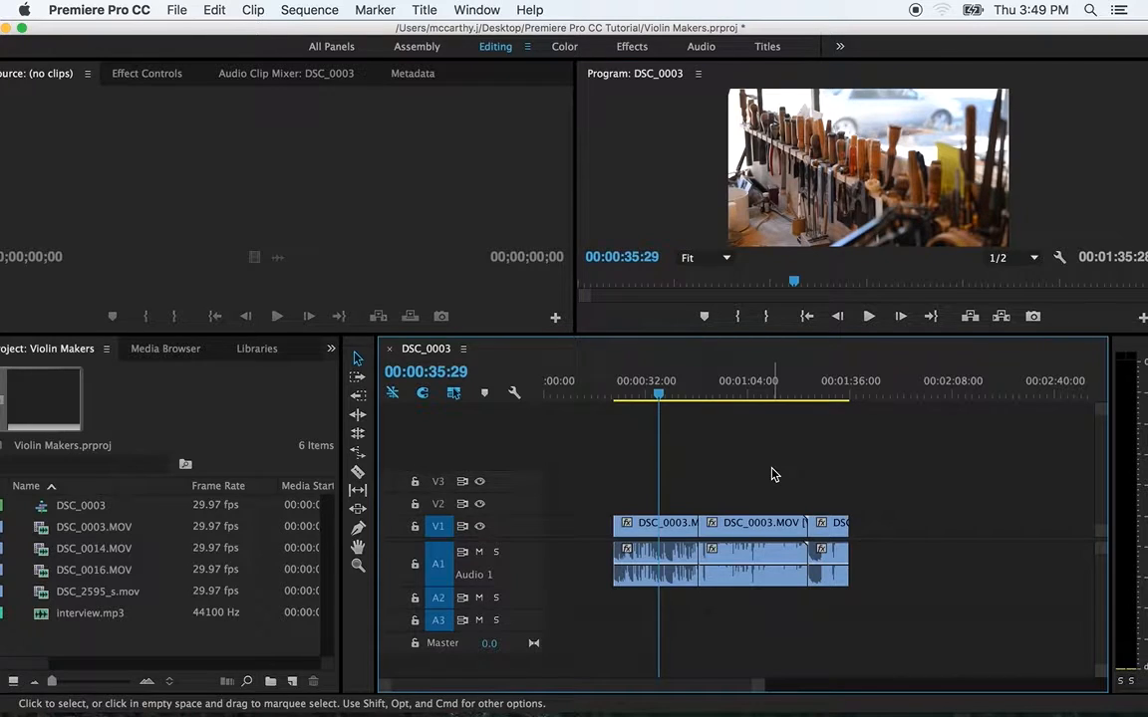
pyautogui.press('`')
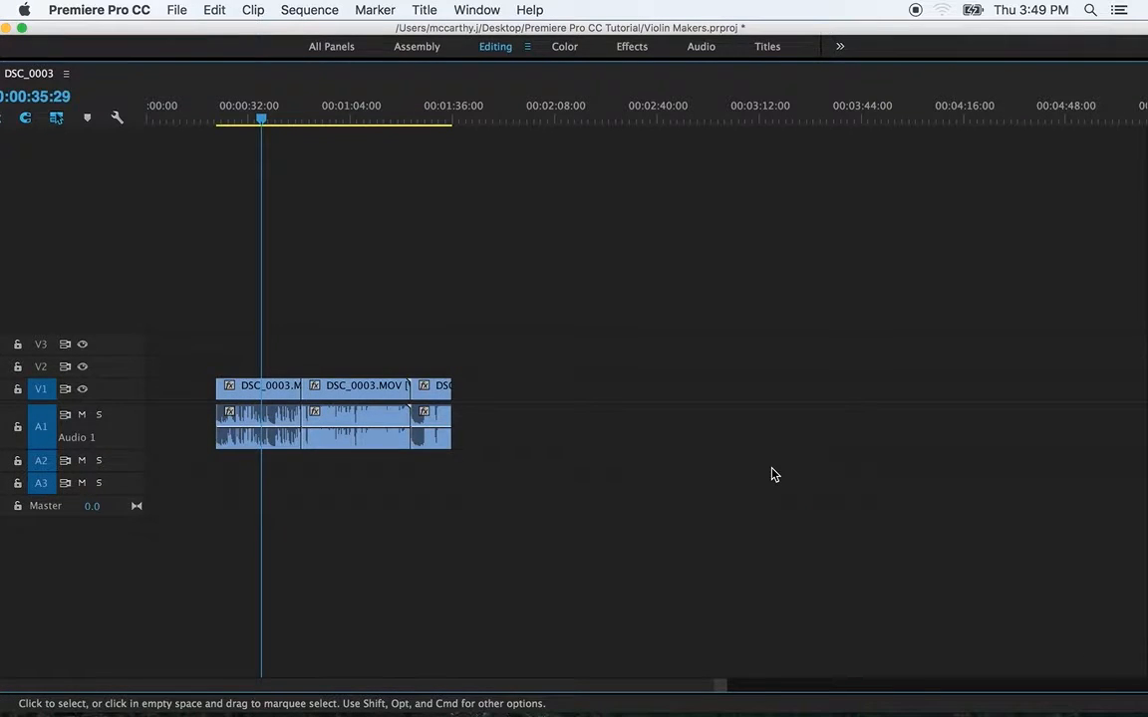
pyautogui.press('`')
# Maximize the project media list and the Source monitor in turn, restoring the normal layout after each.
pyautogui.press('`')
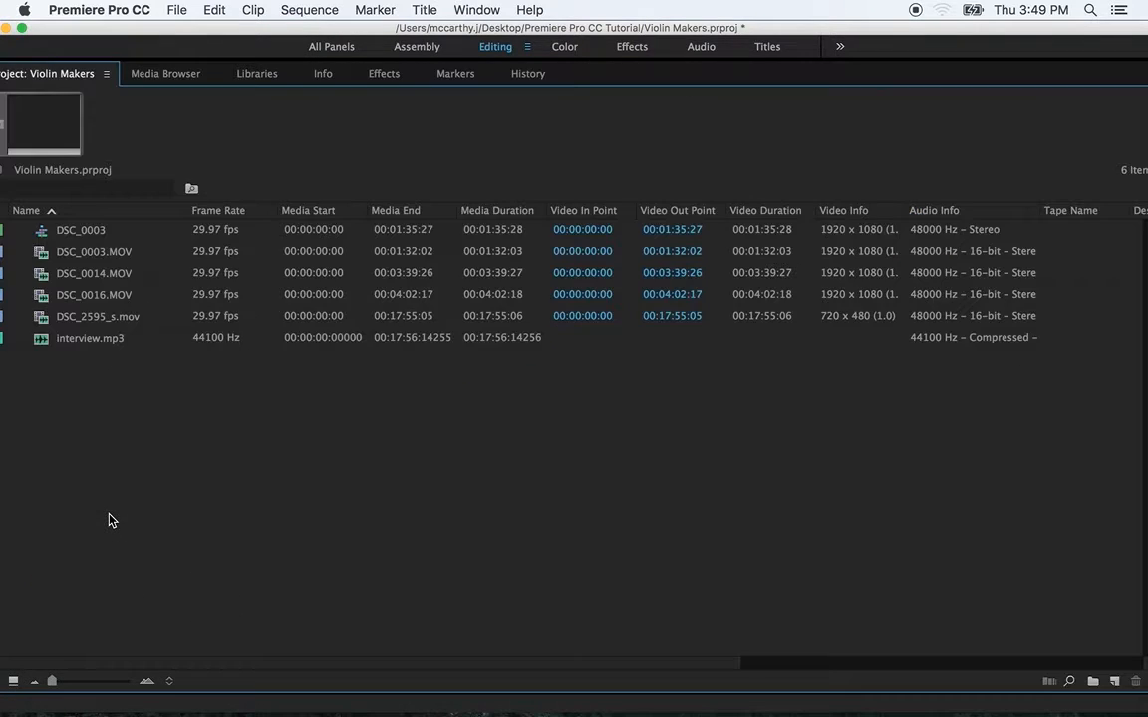
pyautogui.press('`')
pyautogui.press('`')
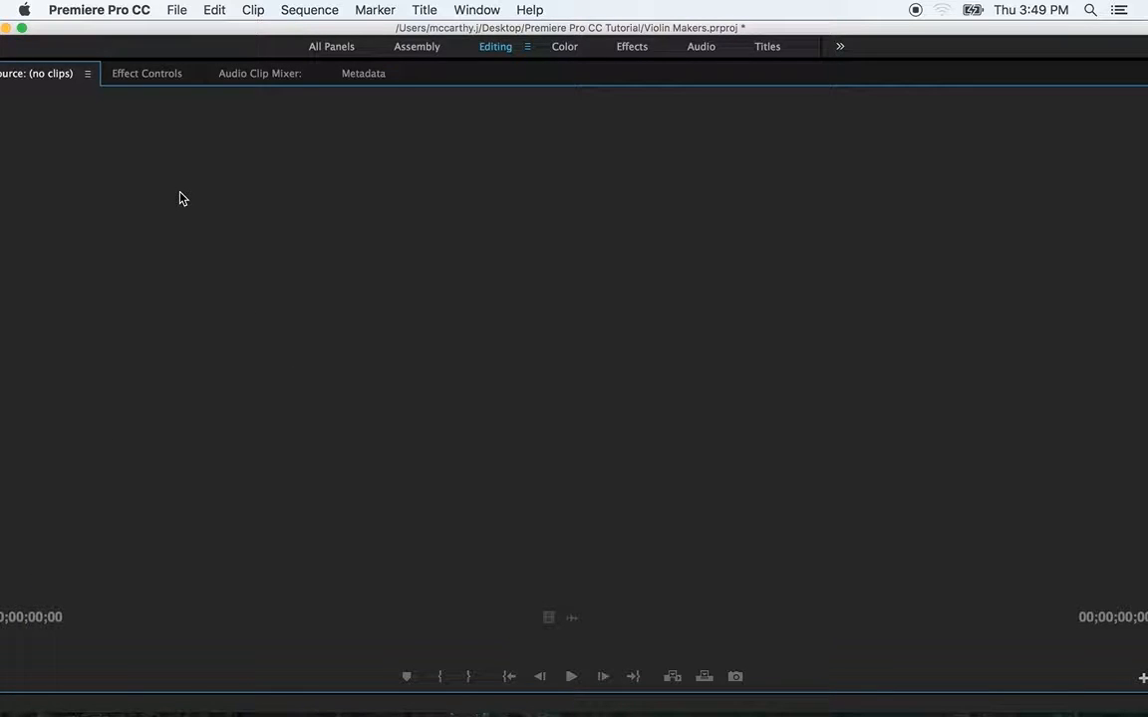
pyautogui.press('`')
# View the Effect Controls of the first DSC_0003.MOV clip at full window size and restore the layout.
pyautogui.click(147, 80)
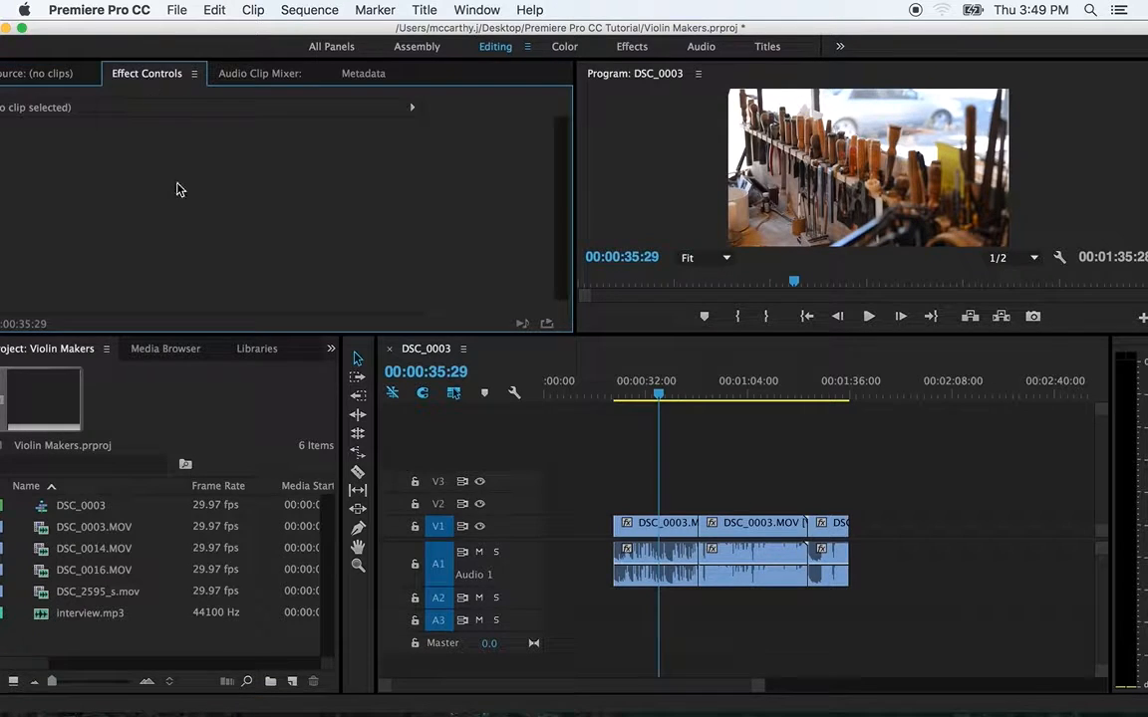
pyautogui.click(654, 527)
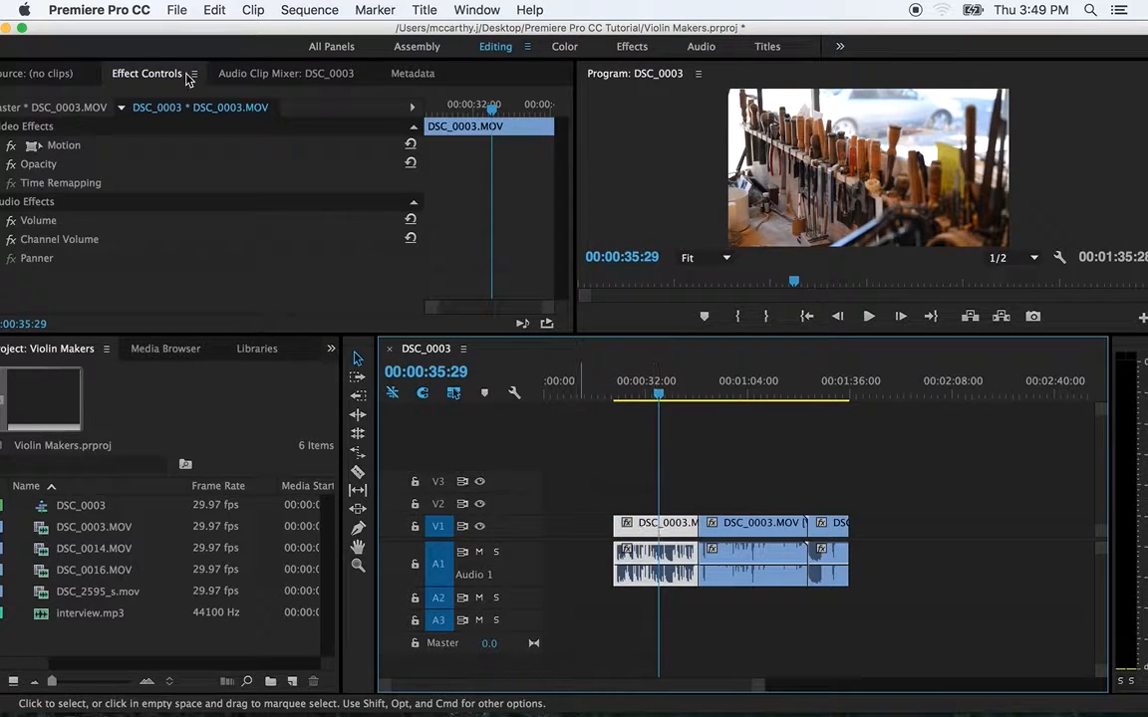
pyautogui.press('`')
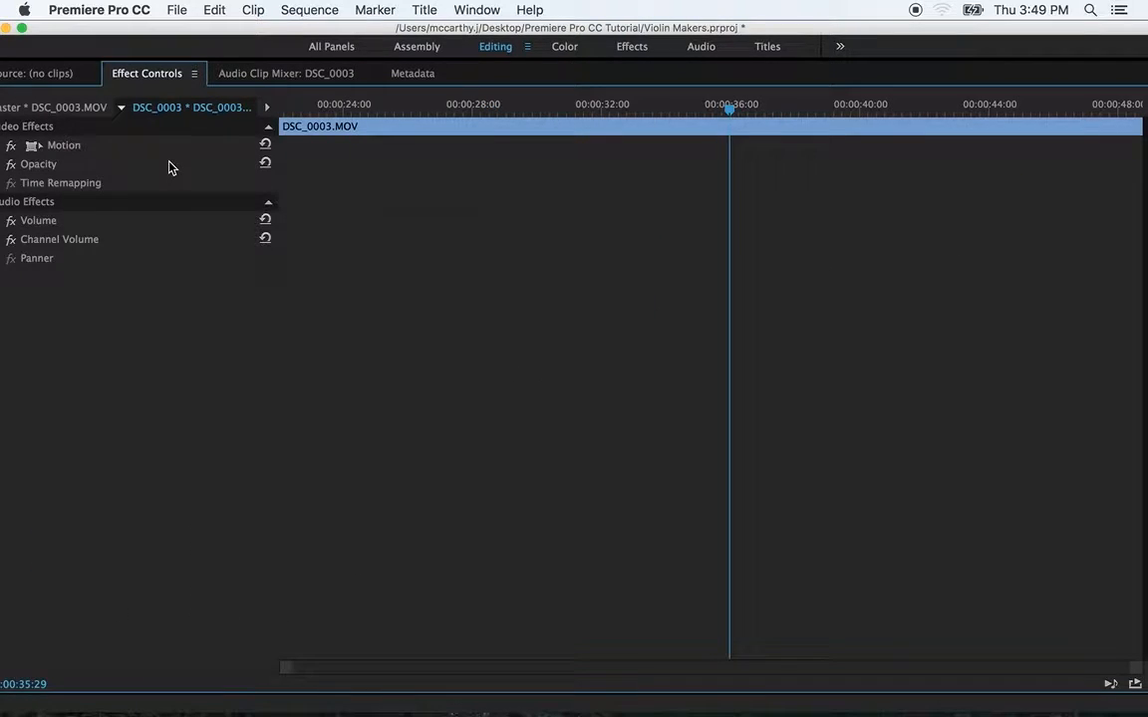
pyautogui.press('`')
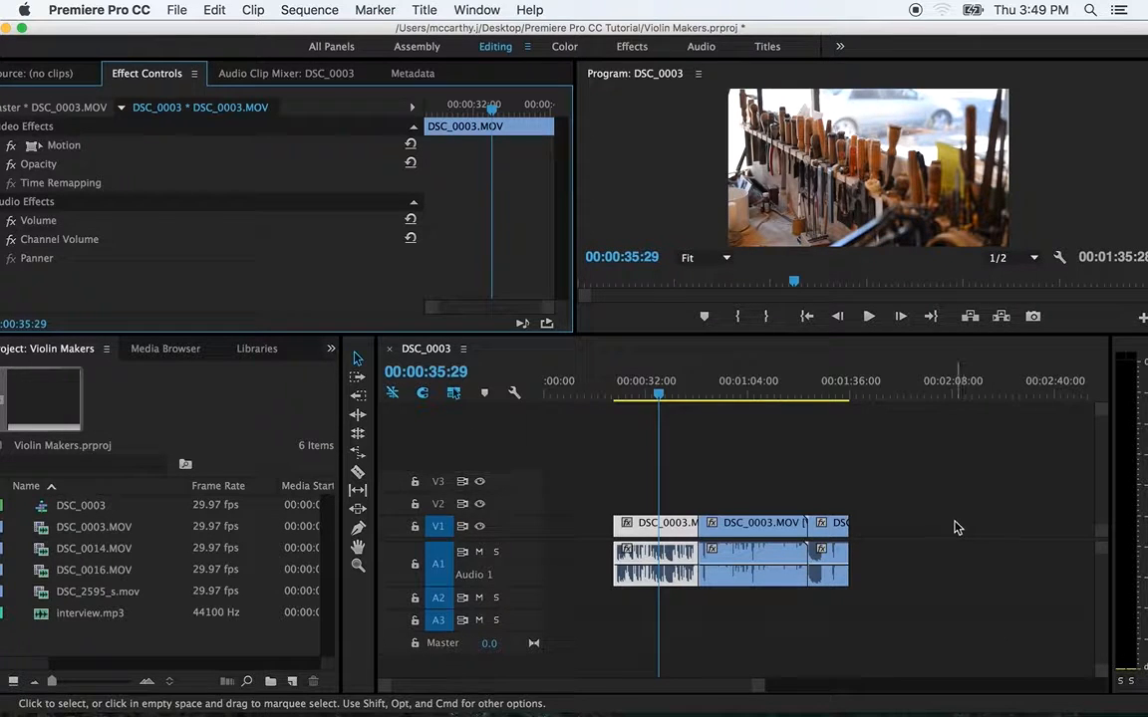
# Delete the last two clips in the sequence and extend the remaining DSC_0003.MOV clip to its full length.
pyautogui.moveTo(894, 481); pyautogui.dragTo(753, 605)
pyautogui.press('Delete')
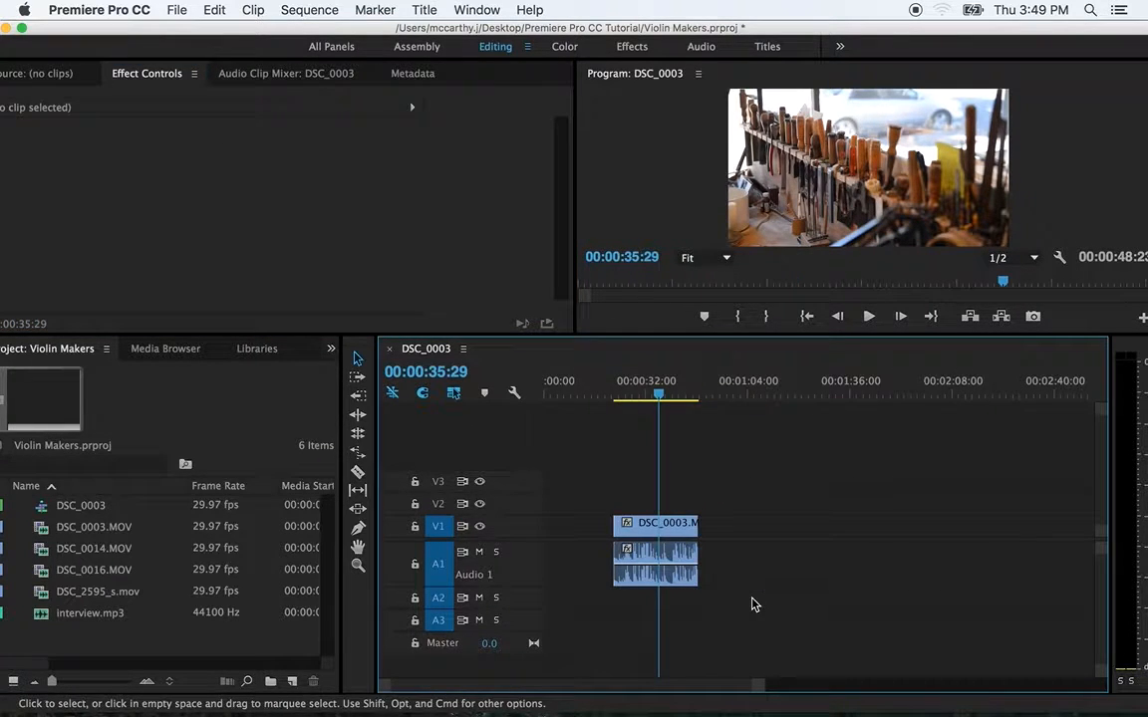
pyautogui.moveTo(696, 564); pyautogui.dragTo(1040, 551)
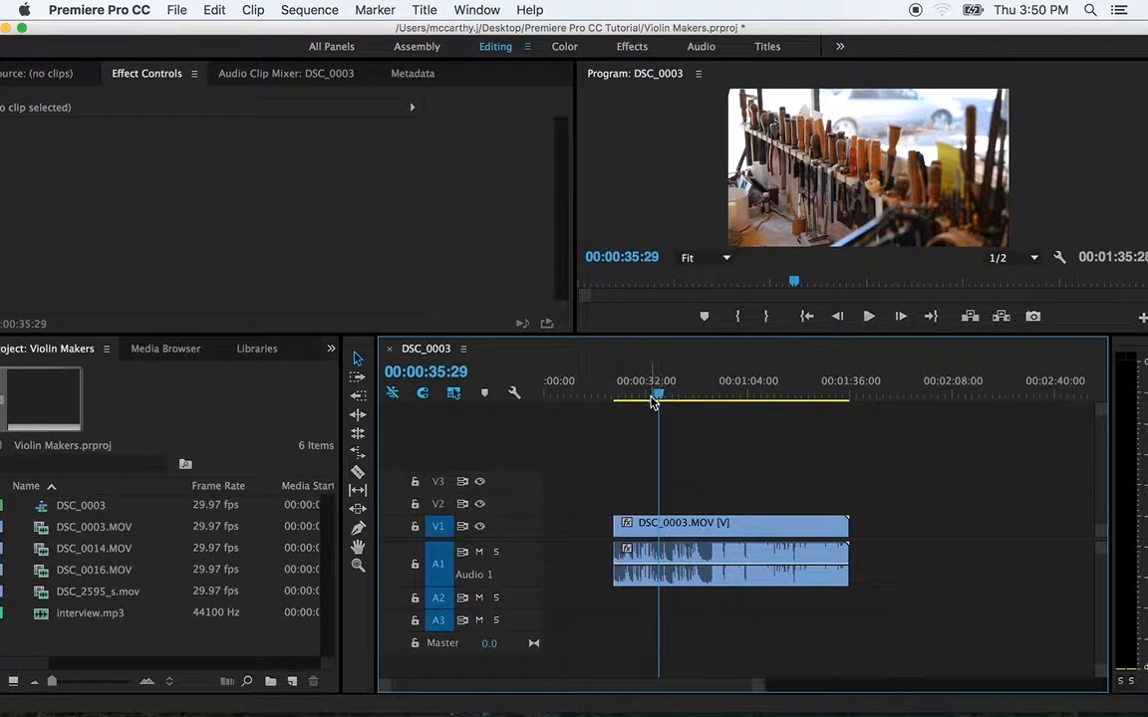
# Scrub the playhead to 00:00:28:20 and on to 00:01:14:22, and mute audio track A1.
pyautogui.moveTo(659, 397); pyautogui.dragTo(634, 398)
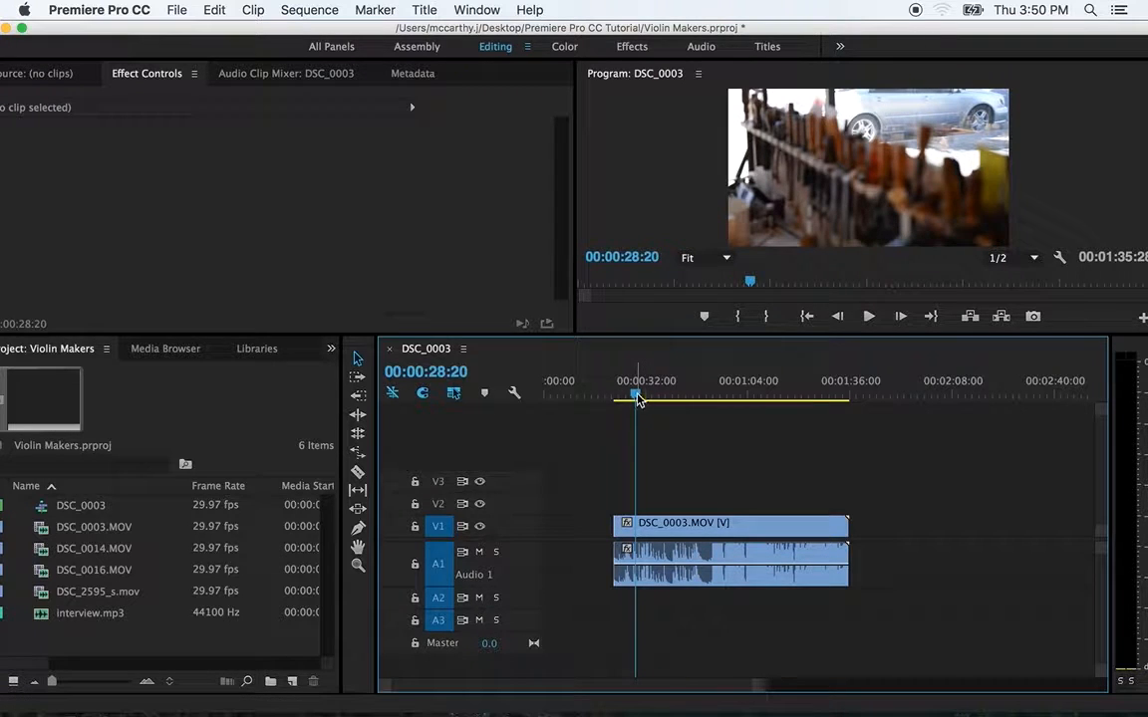
pyautogui.moveTo(636, 396); pyautogui.dragTo(783, 423)
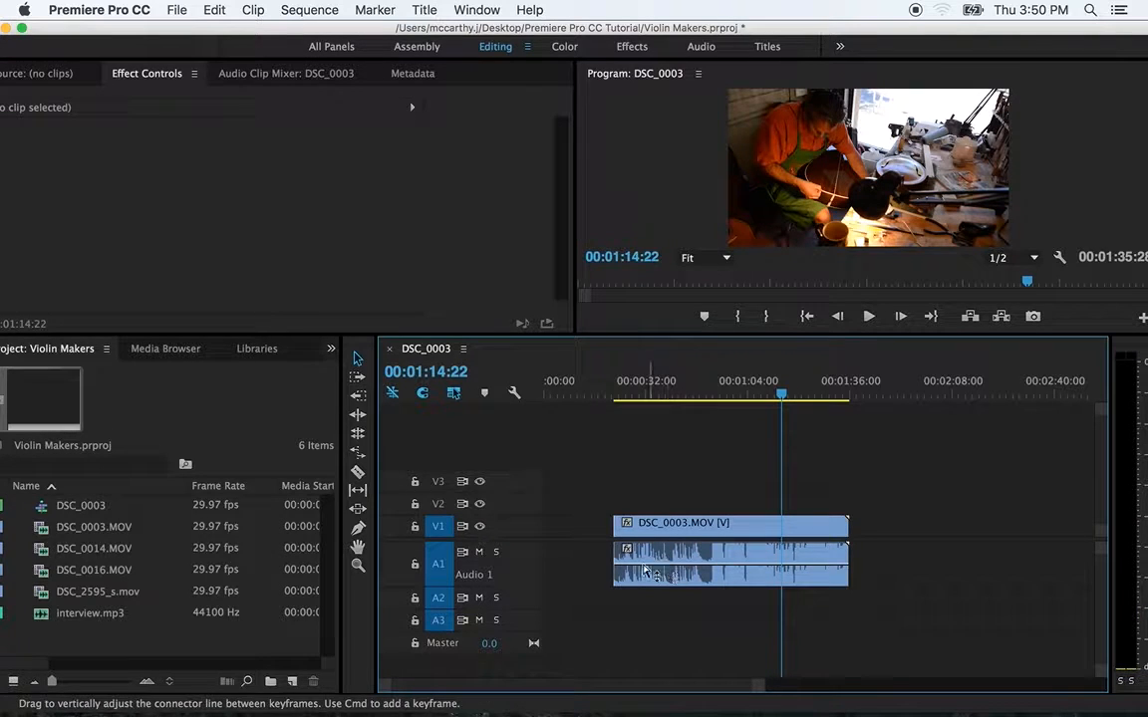
pyautogui.click(479, 553)
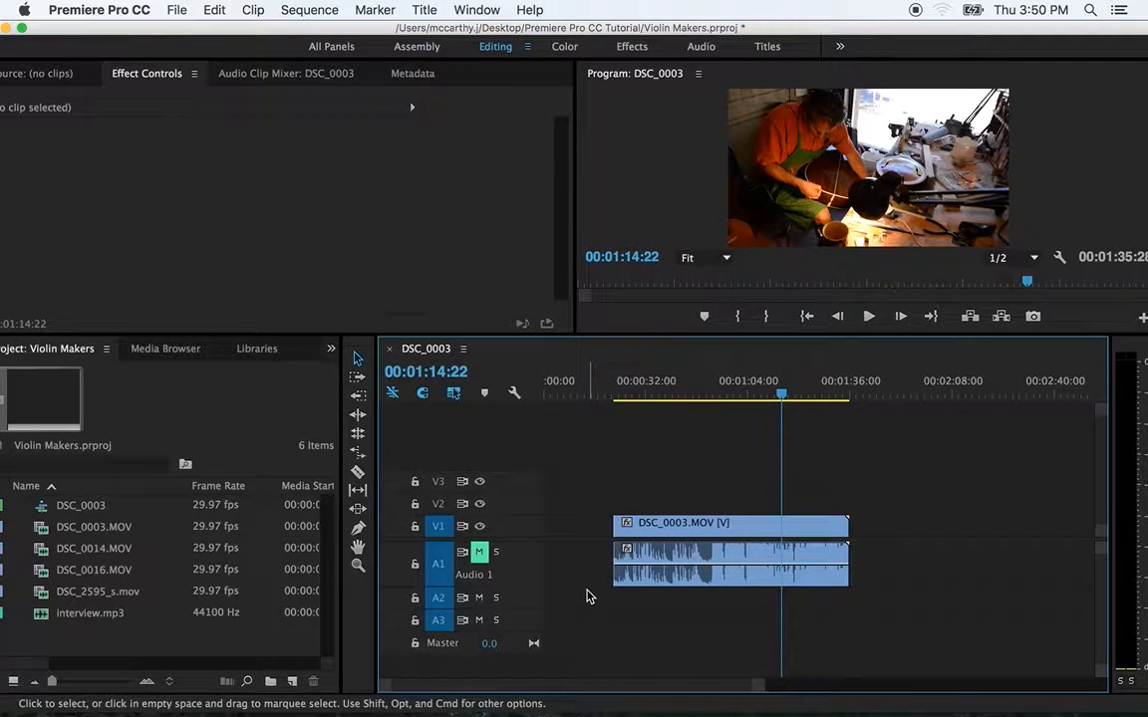
# Scrub the playhead to 00:01:06:18 and beyond the clip's end, and return it to 00:00:03:03.
pyautogui.moveTo(781, 392); pyautogui.dragTo(757, 384)
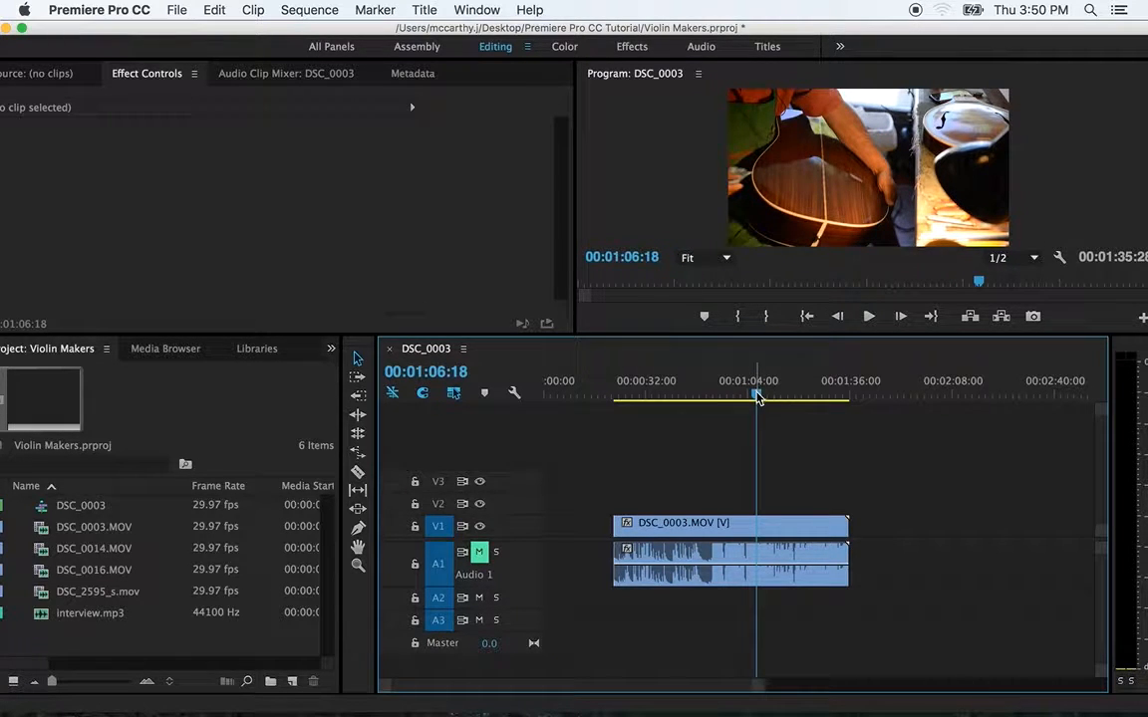
pyautogui.moveTo(757, 397); pyautogui.dragTo(1012, 403)
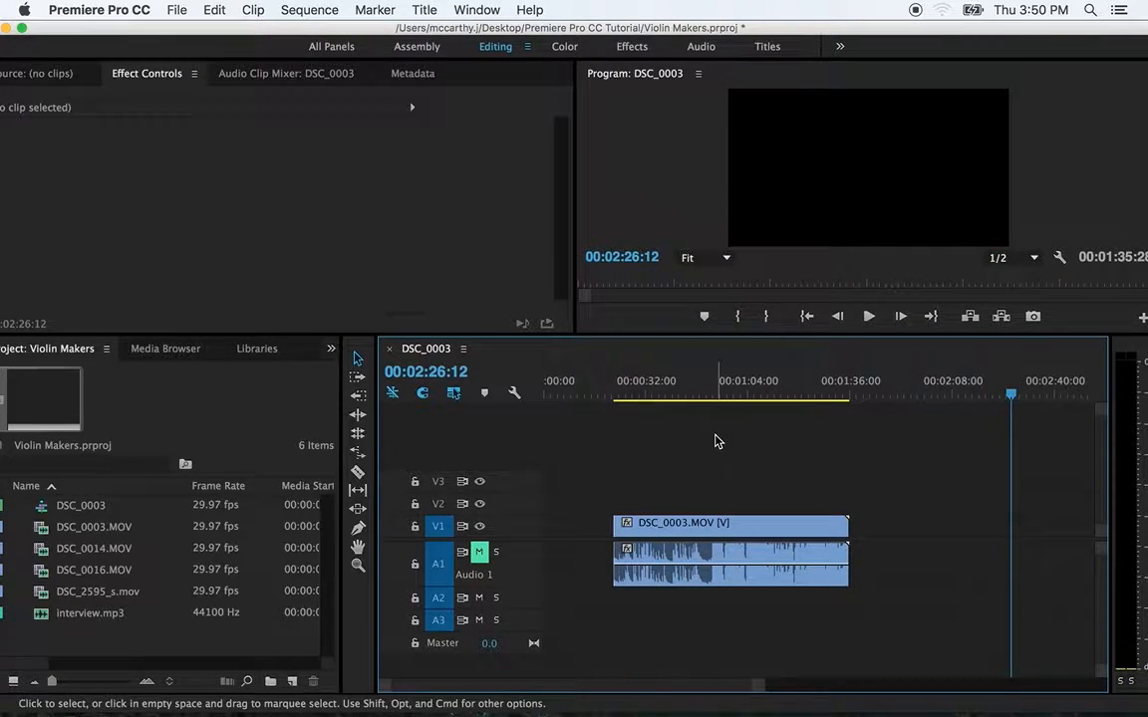
pyautogui.click(600, 396)
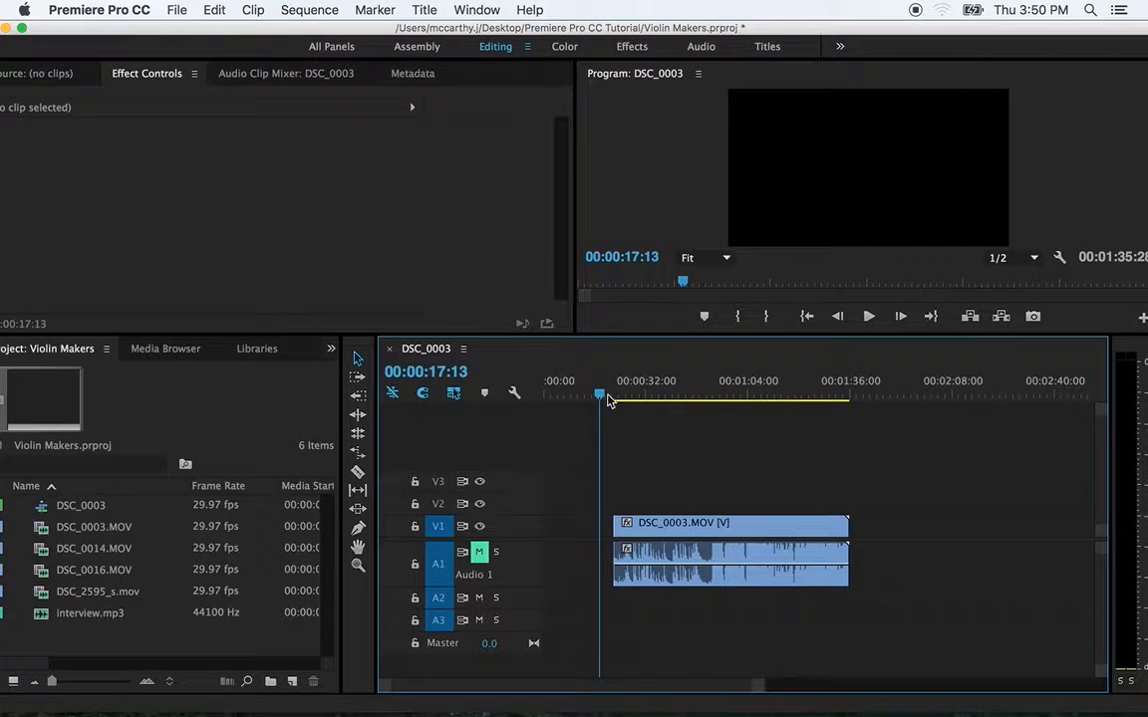
pyautogui.click(933, 397)
pyautogui.click(554, 396)
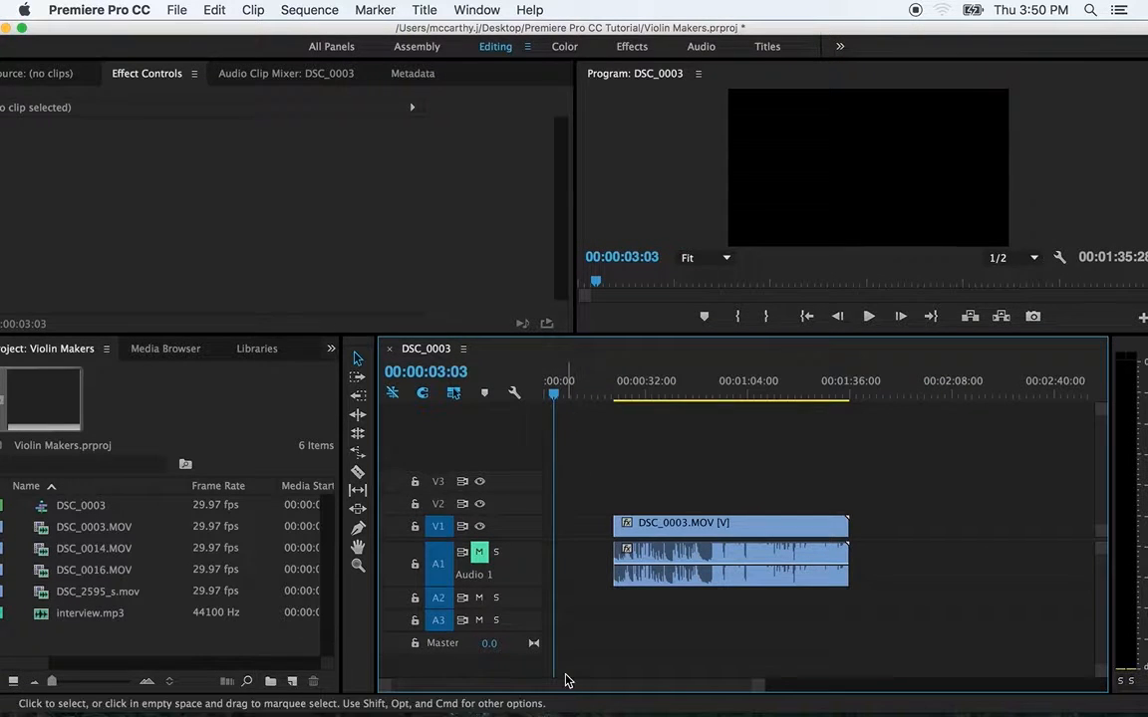
# Scroll through the timeline, place the playhead far along at 00:11:05:01, and return it to 00:00:06:14.
pyautogui.moveTo(548, 686); pyautogui.dragTo(450, 699)
pyautogui.click(1055, 393)
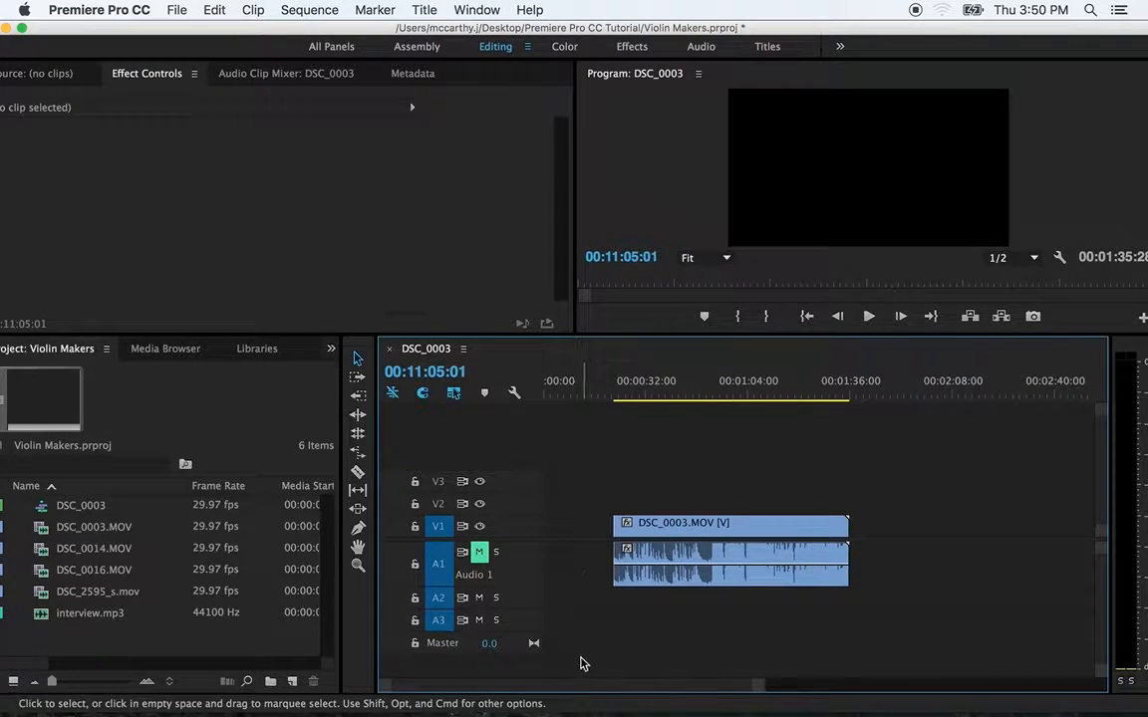
pyautogui.moveTo(581, 692); pyautogui.dragTo(505, 700)
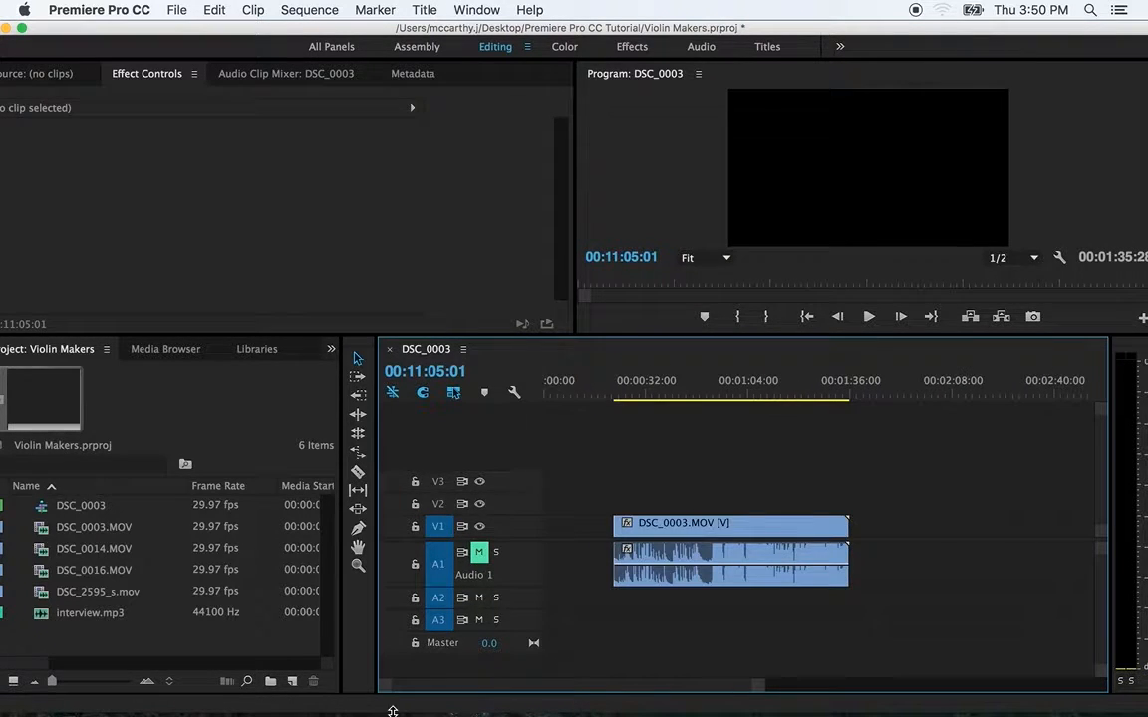
pyautogui.click(564, 397)
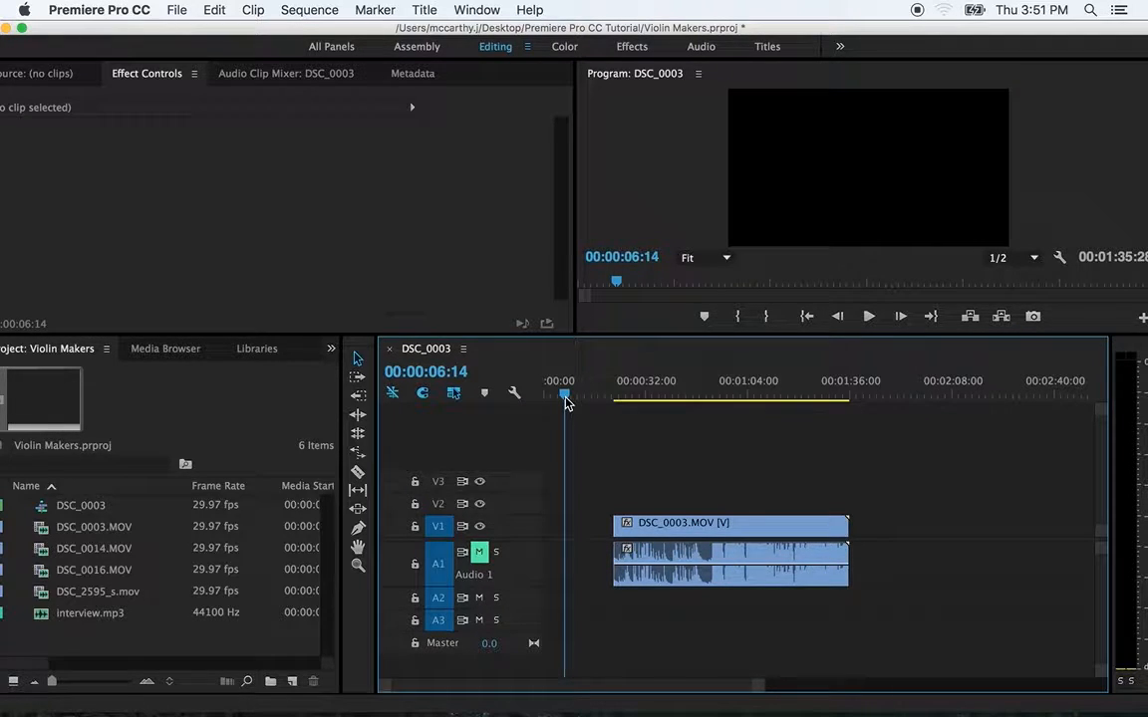
# Zoom the timeline out and in to single-frame detail around the playhead, and return to a whole-clip view.
pyautogui.moveTo(648, 690); pyautogui.dragTo(525, 695)
pyautogui.moveTo(615, 689); pyautogui.dragTo(530, 679)
pyautogui.moveTo(757, 688); pyautogui.dragTo(1089, 677)
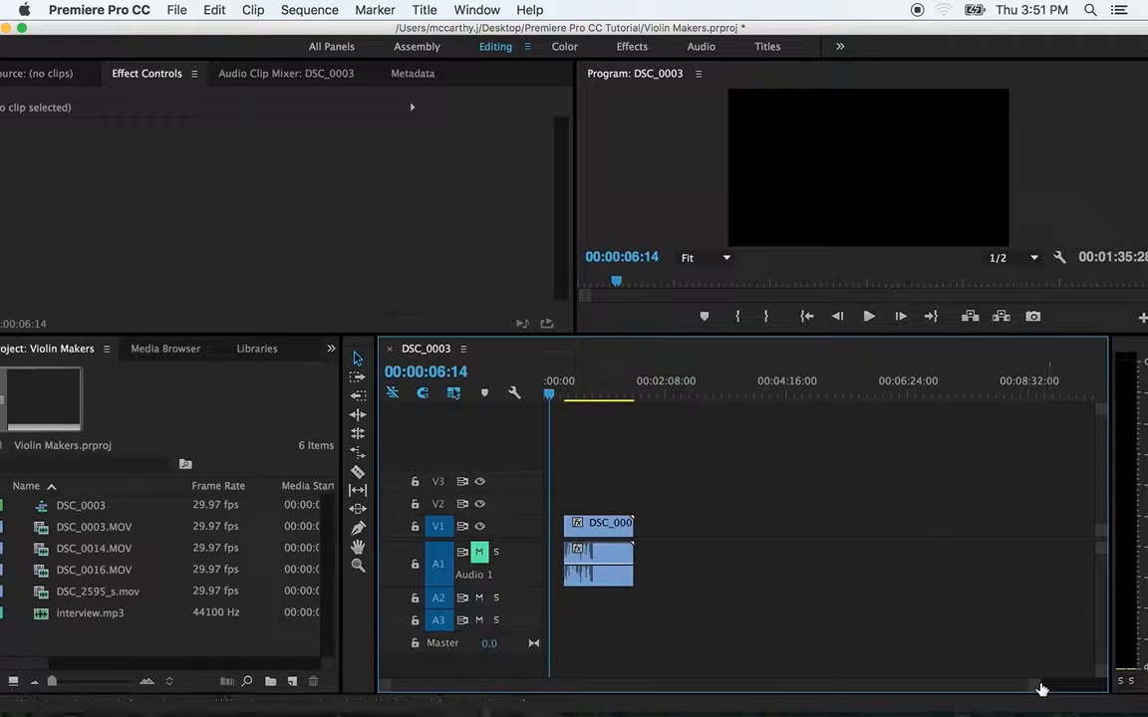
pyautogui.moveTo(1036, 687); pyautogui.dragTo(717, 692)
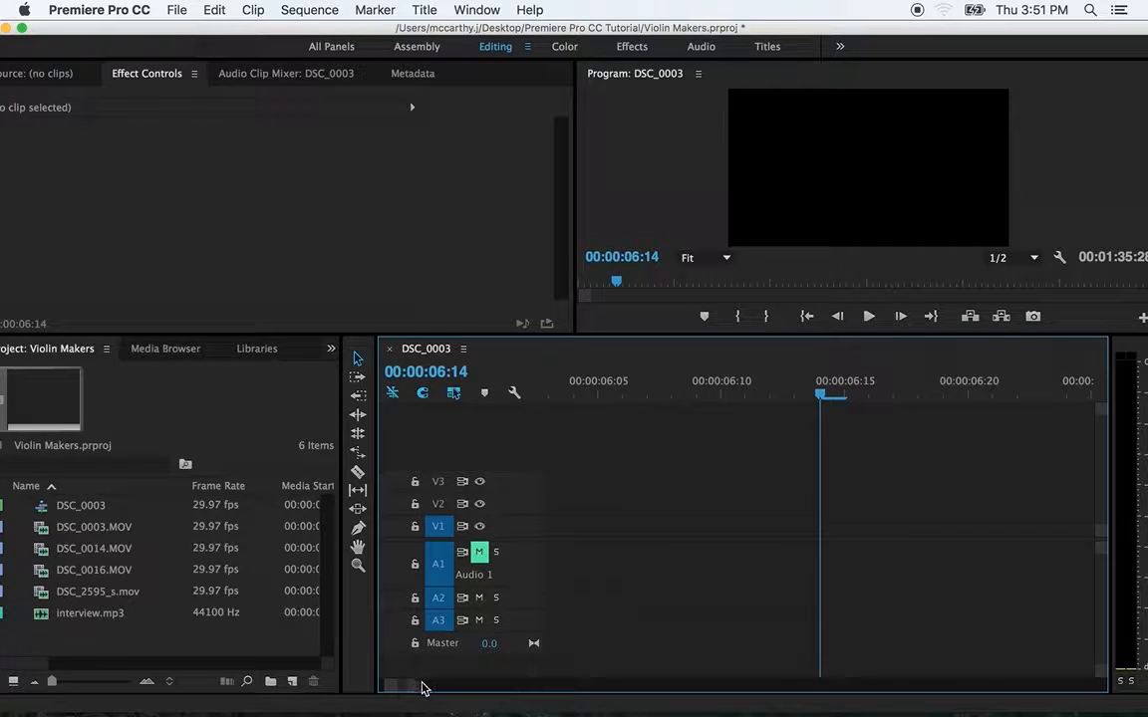
pyautogui.moveTo(415, 686); pyautogui.dragTo(759, 686)
# Place the playhead at 00:00:48:09, zoom in on it to frame level, and zoom back out to the whole clip.
pyautogui.click(681, 393)
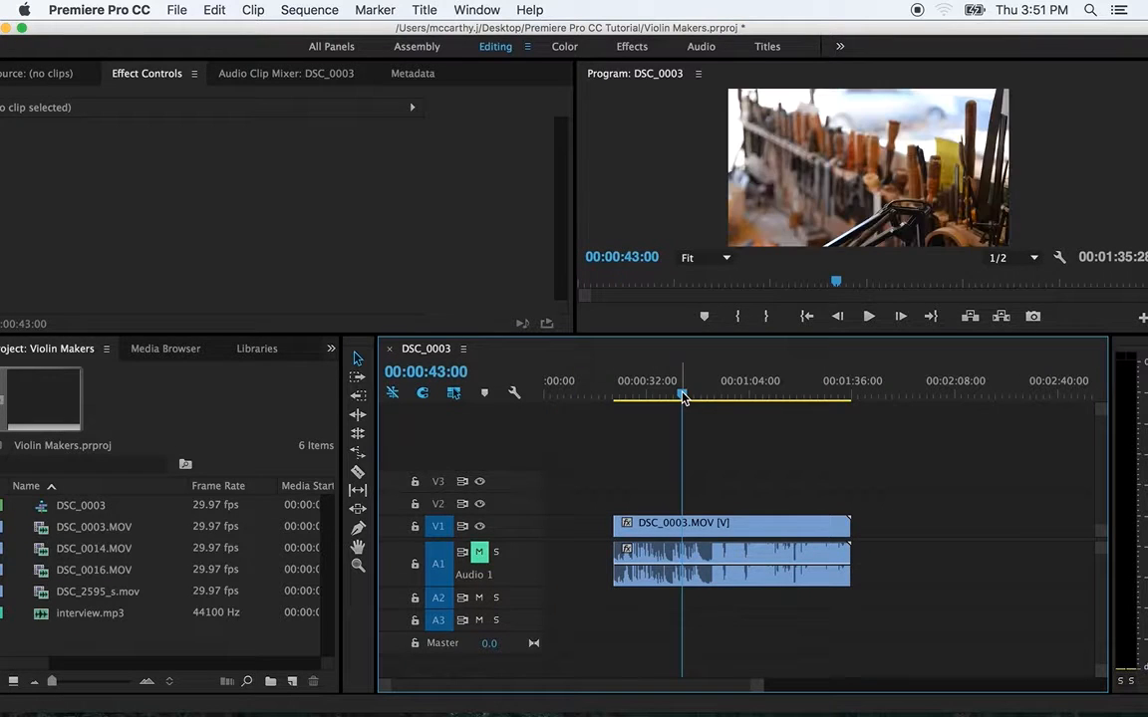
pyautogui.moveTo(682, 394); pyautogui.dragTo(698, 395)
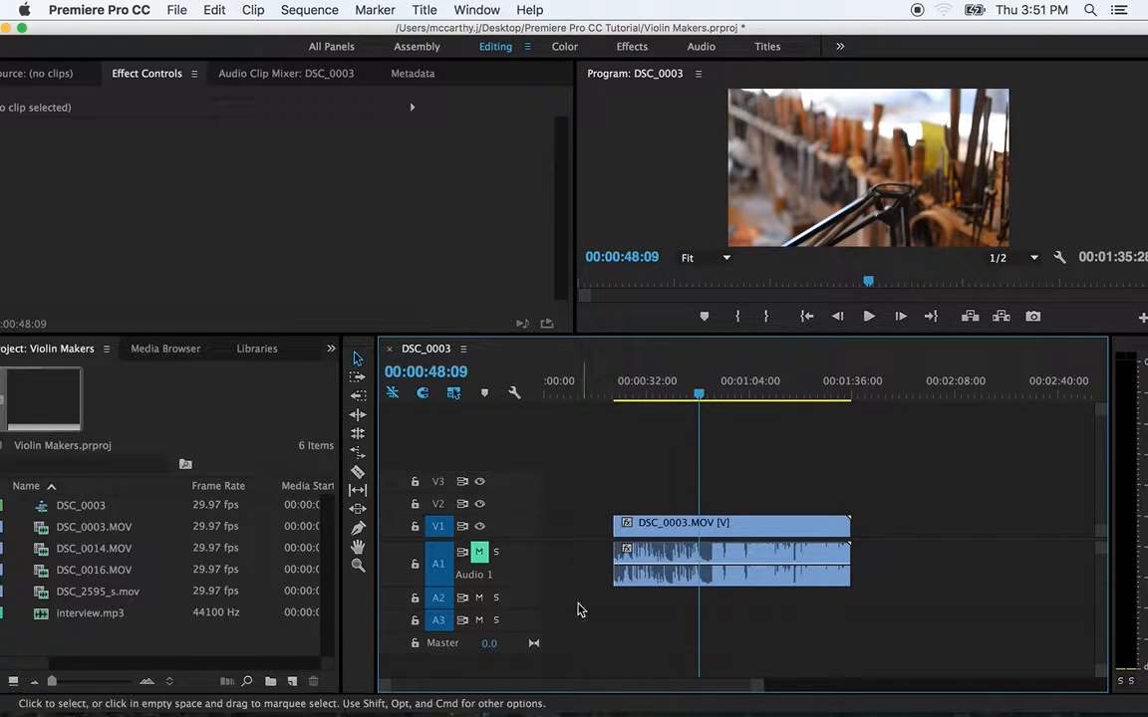
pyautogui.moveTo(759, 691); pyautogui.dragTo(457, 687)
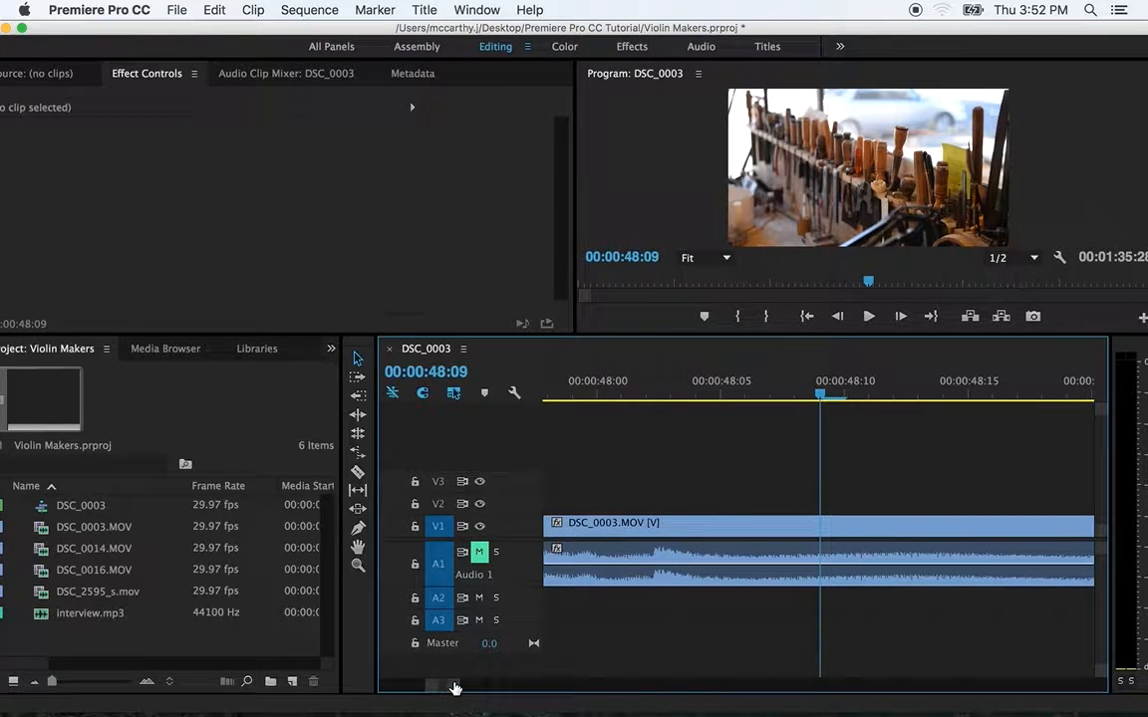
pyautogui.moveTo(454, 687); pyautogui.dragTo(715, 689)
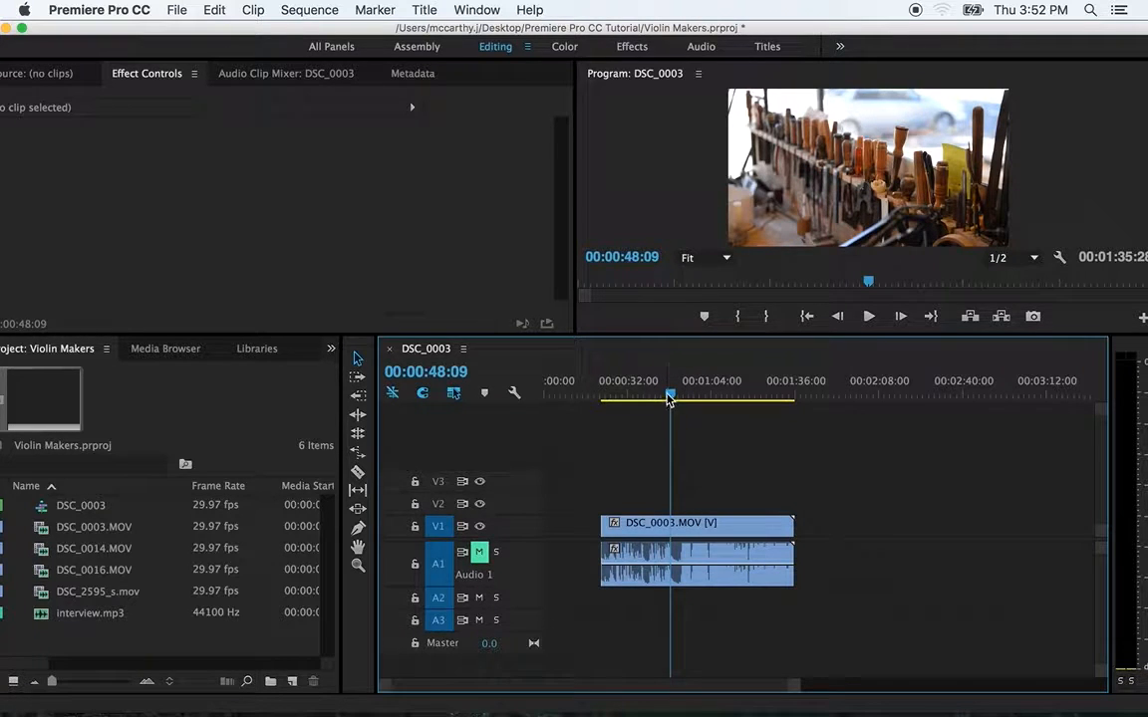
# Scrub the playhead to 00:01:13:09 and step it back frame by frame to 00:01:12:05.
pyautogui.moveTo(670, 398); pyautogui.dragTo(733, 392)
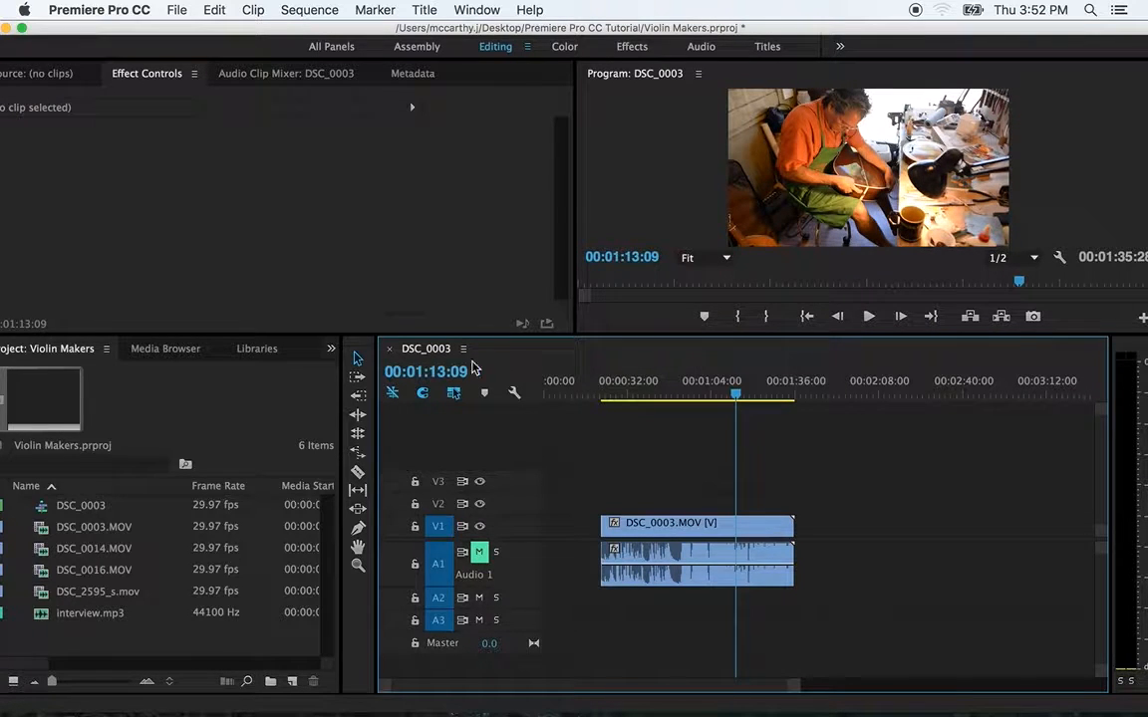
pyautogui.press('Left')
pyautogui.press('Left')
pyautogui.press('Left')
pyautogui.press('Left')
pyautogui.press('Left')
pyautogui.press('Left')
pyautogui.press('Left')
pyautogui.press('Left')
pyautogui.press('Left')
pyautogui.press('Left')
pyautogui.press('Left')
pyautogui.press('Left')
pyautogui.press('Left')
pyautogui.press('Left')
pyautogui.press('Left')
pyautogui.press('Left')
pyautogui.press('Left')
pyautogui.press('Left')
pyautogui.press('Left')
pyautogui.press('Left')
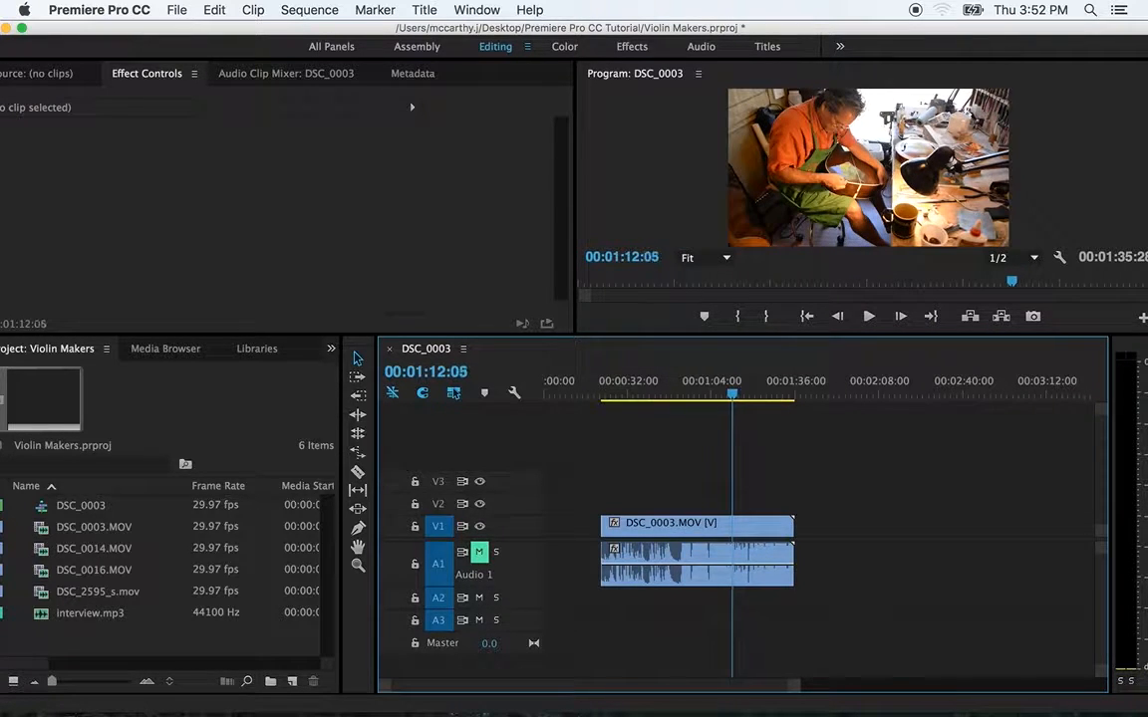
# Step the playhead forward frame by frame to 00:01:12:12.
pyautogui.press('Right')
pyautogui.press('Right')
pyautogui.press('Right')
pyautogui.press('Right')
pyautogui.press('Right')
pyautogui.press('Right')
pyautogui.press('Right')
pyautogui.press('Right')
pyautogui.press('Right')
pyautogui.press('Right')
pyautogui.press('Right')
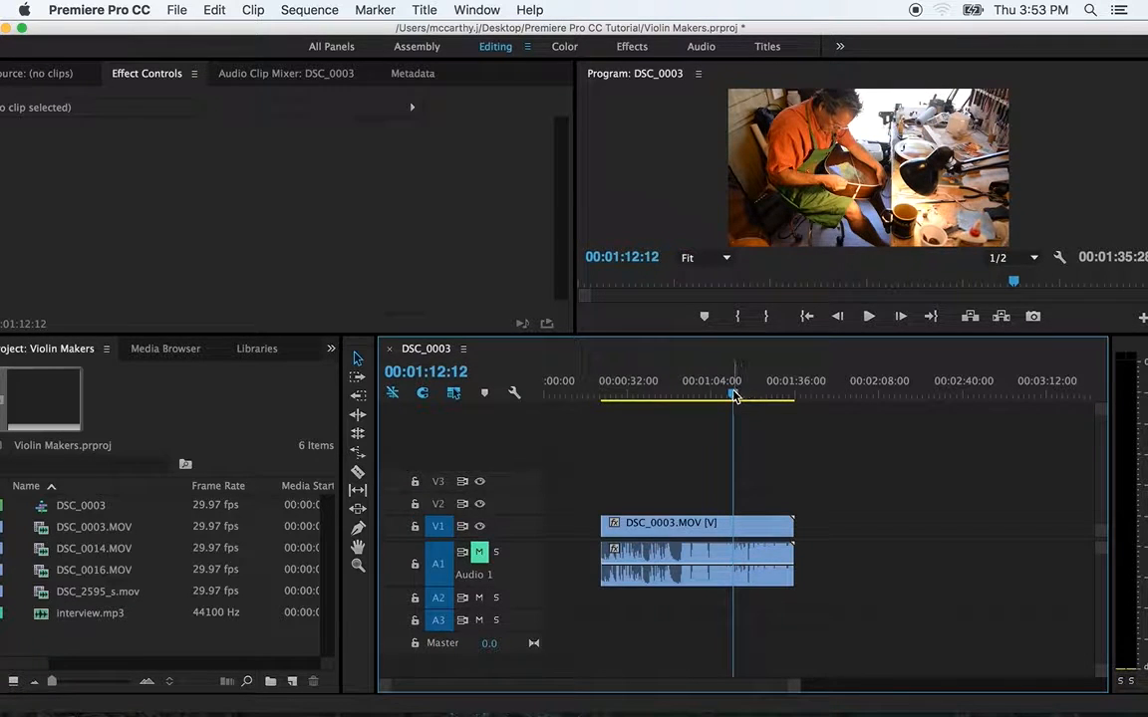
# Unmute audio track A1 and play the sequence from 00:00:34:08.
pyautogui.moveTo(734, 396)
pyautogui.mouseDown()
pyautogui.moveTo(692, 395)
pyautogui.moveTo(712, 396)
pyautogui.mouseUp()
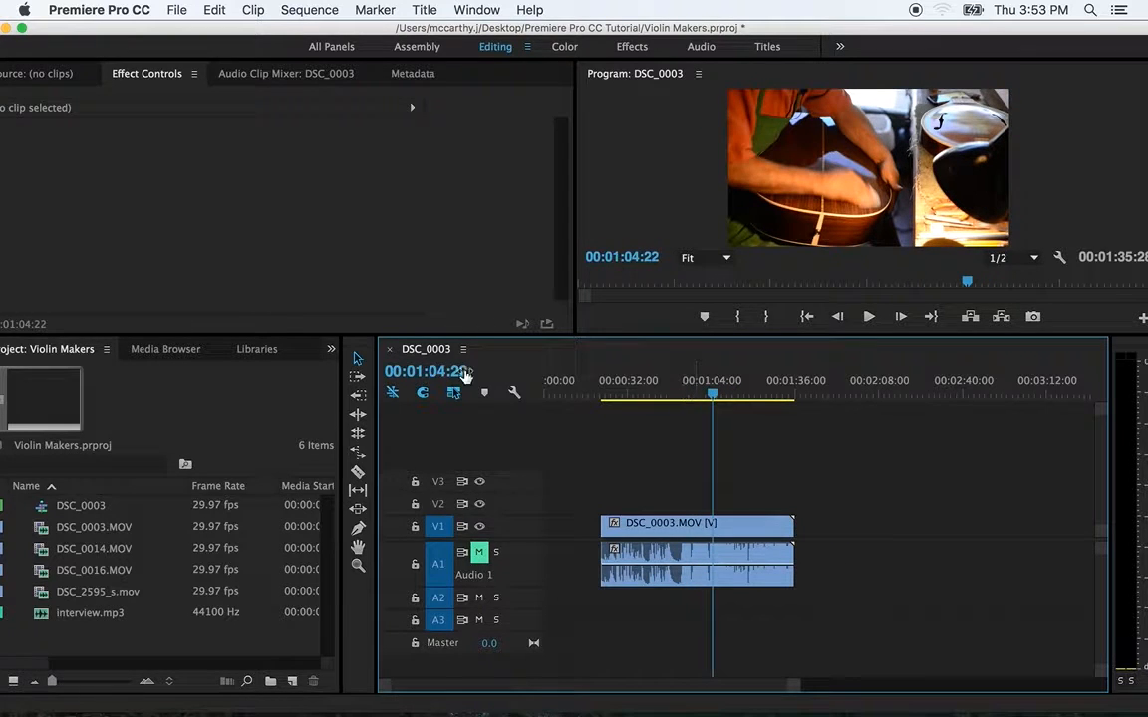
pyautogui.moveTo(440, 372); pyautogui.dragTo(344, 372)
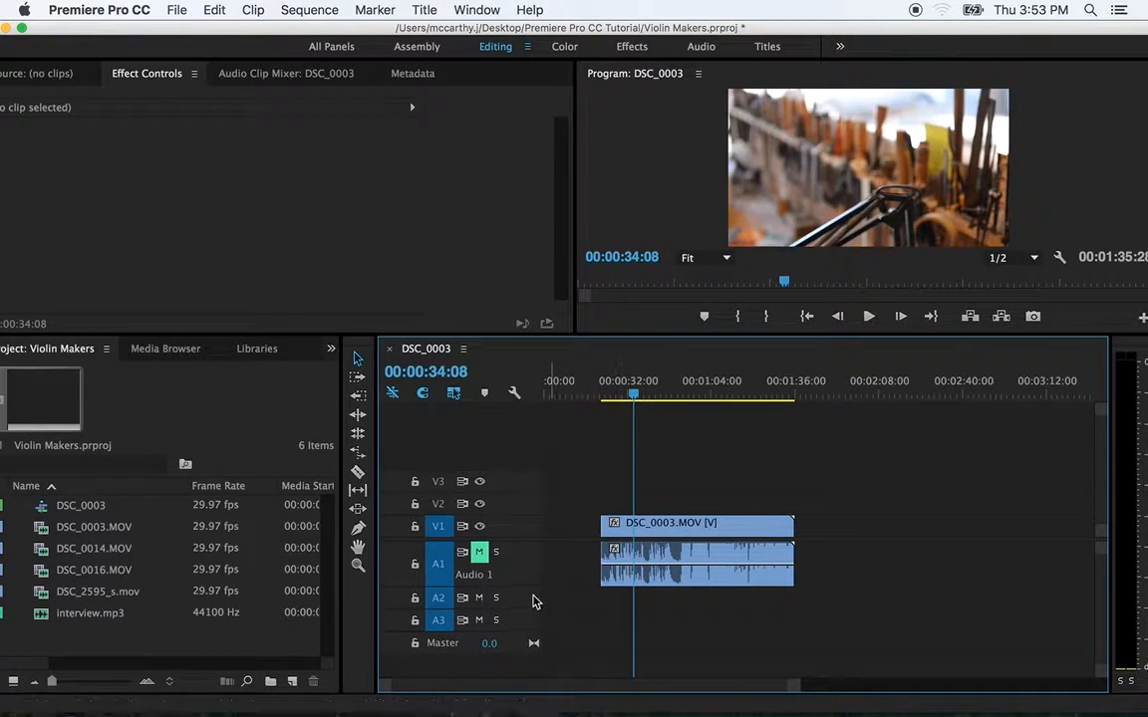
pyautogui.click(479, 553)
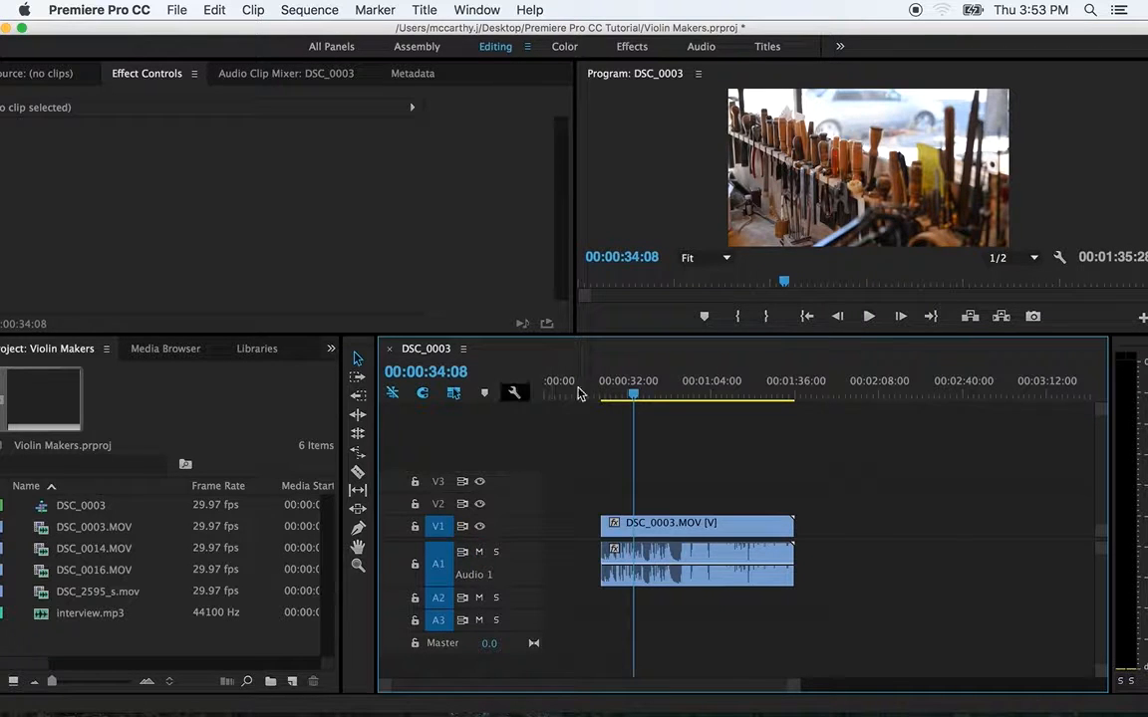
pyautogui.click(870, 317)
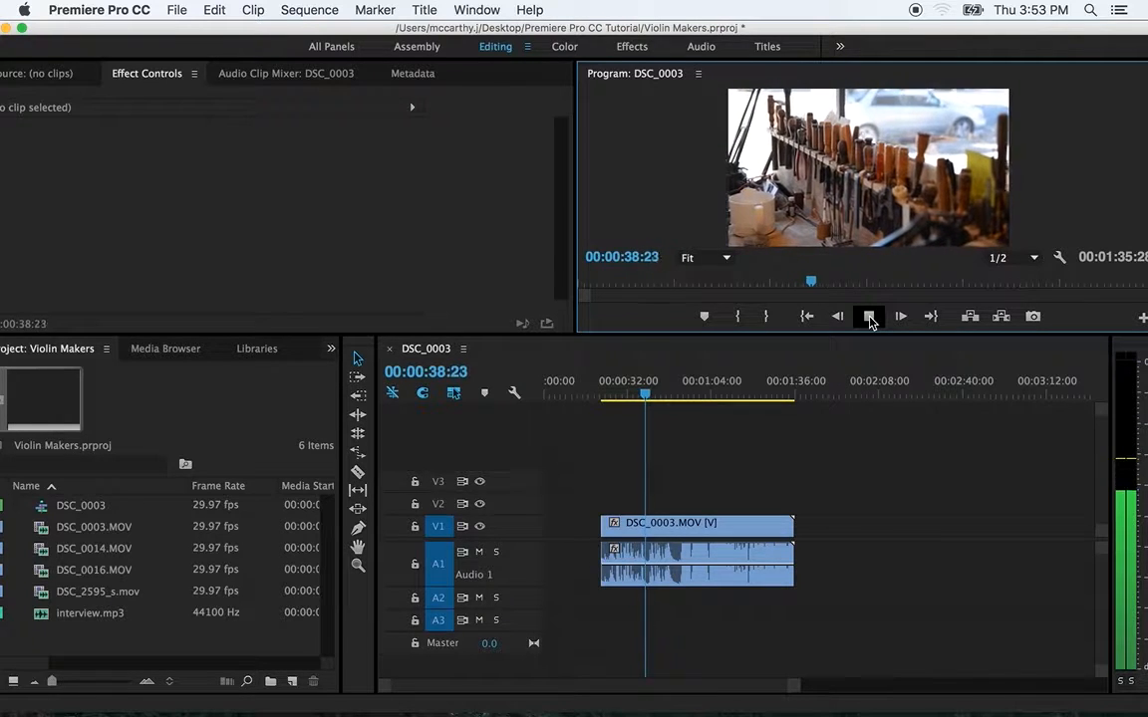
# Stop playback, scrub the playhead back to 00:00:31:23, and play the sequence from there.
pyautogui.click(870, 316)
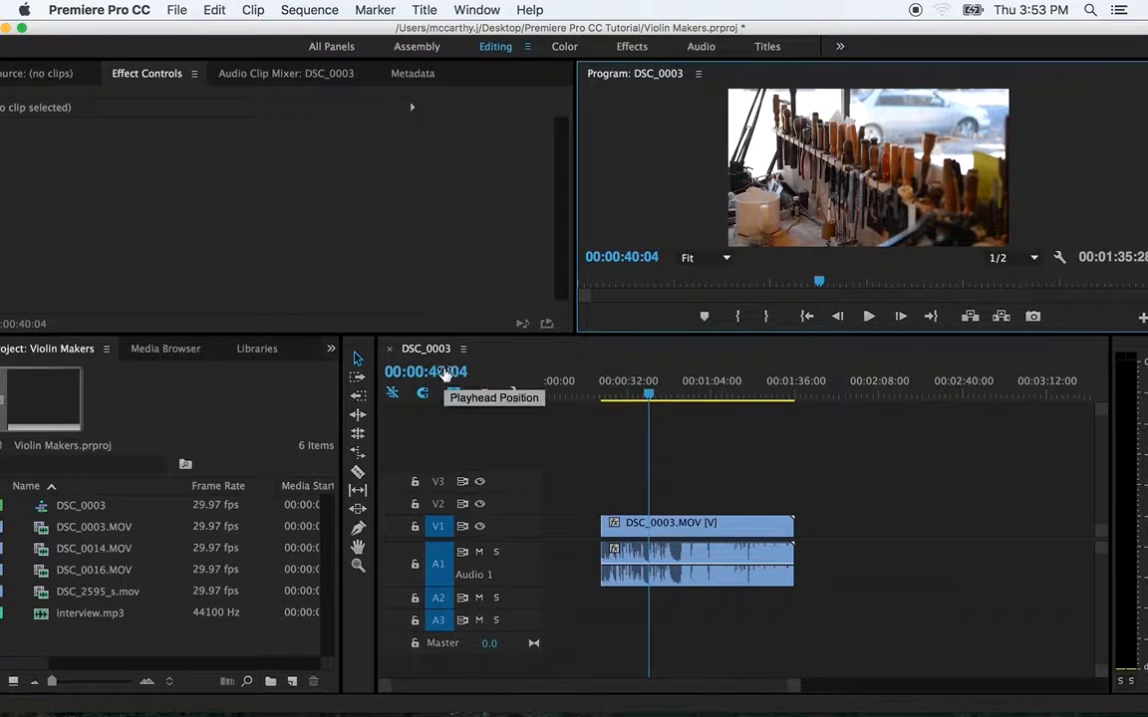
pyautogui.moveTo(447, 374); pyautogui.dragTo(333, 373)
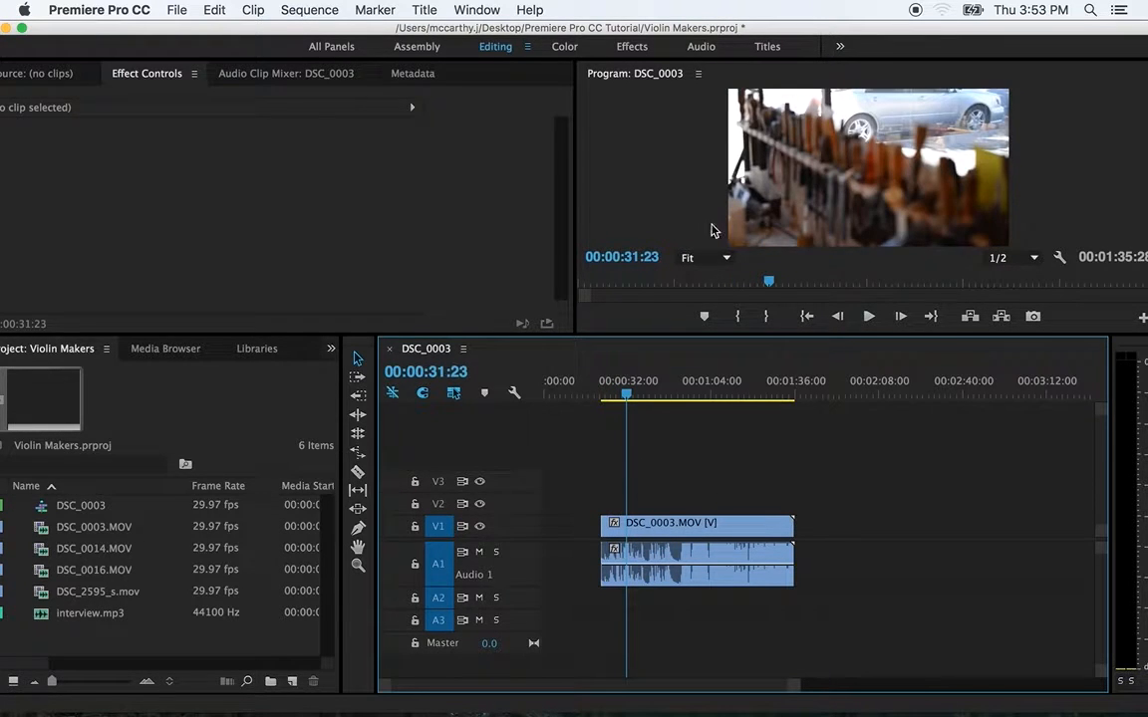
pyautogui.click(610, 261)
pyautogui.press('space')
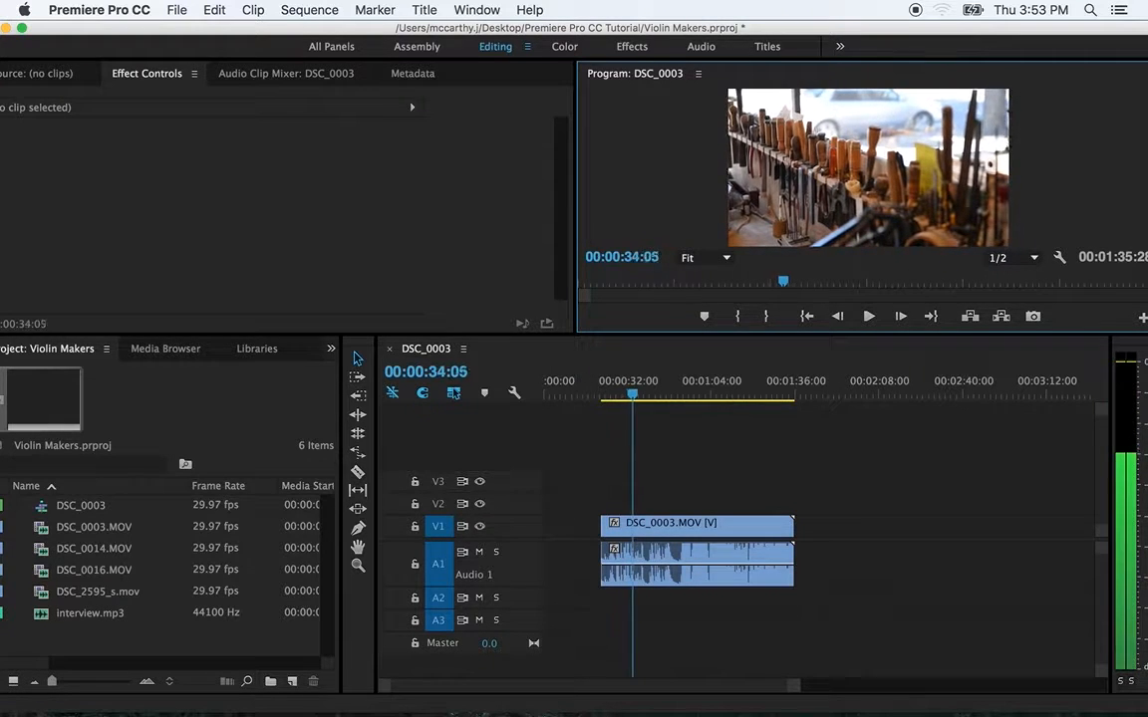
# Scrub back to 00:00:32:20, play and shuttle through the section, and stop the playhead on the loud sound at 00:00:33:17.
pyautogui.moveTo(628, 259); pyautogui.dragTo(615, 259)
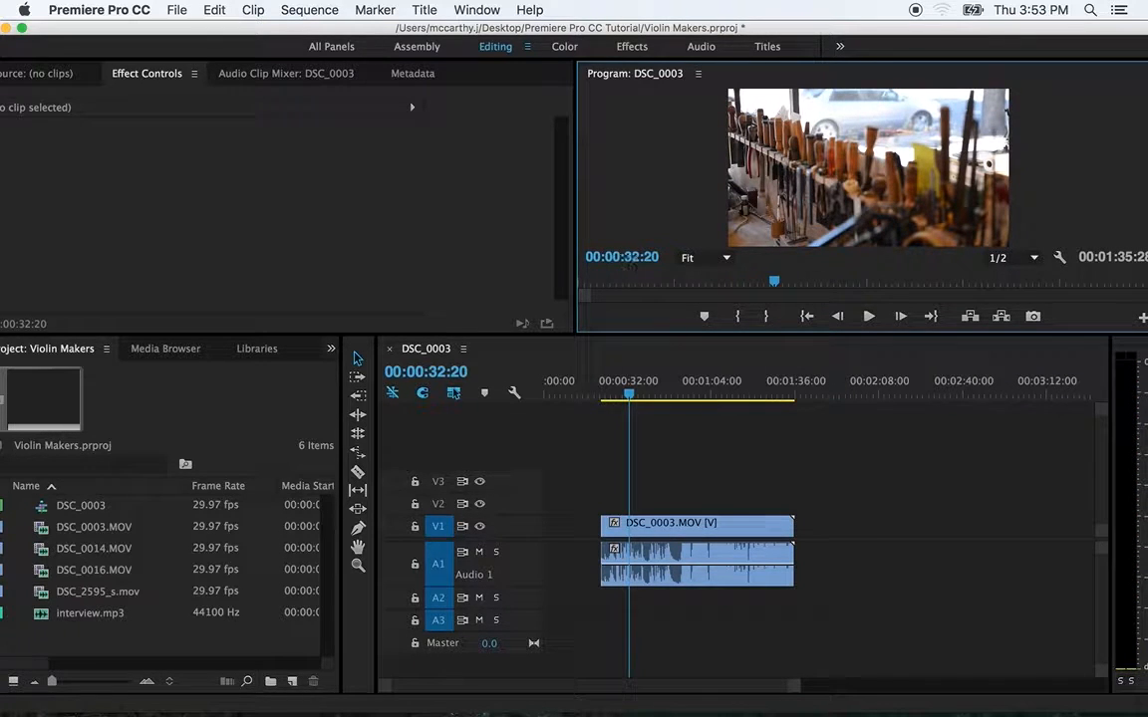
pyautogui.press('space')
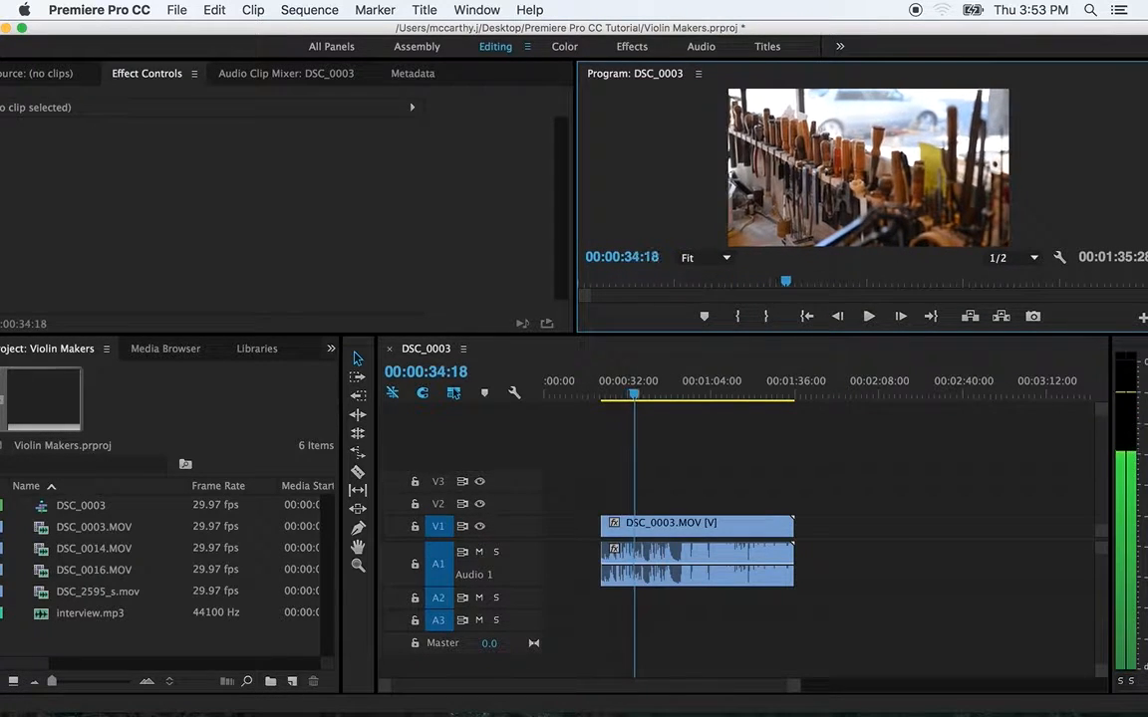
pyautogui.press('k')
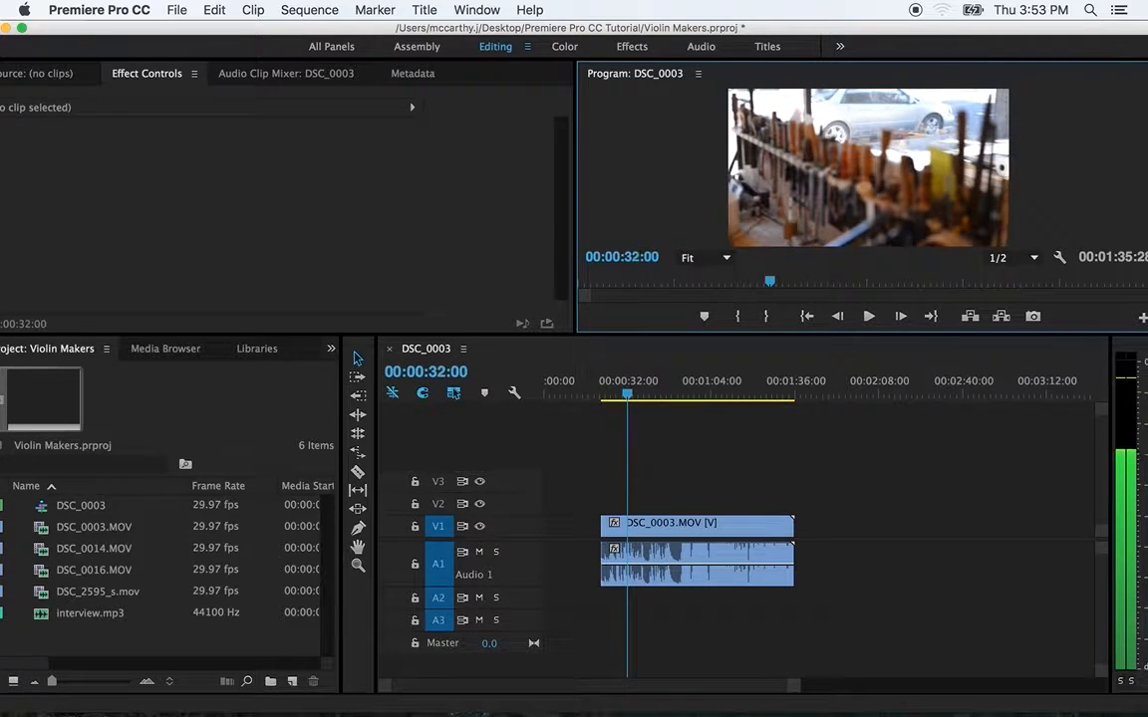
pyautogui.press('l')
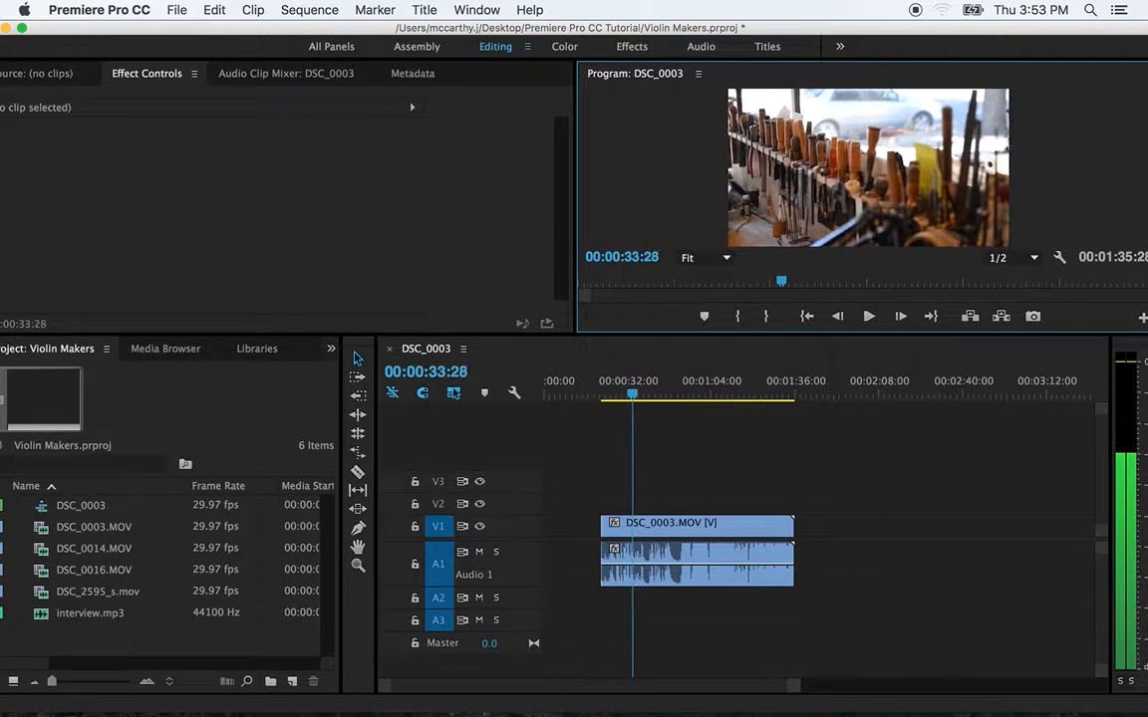
pyautogui.press('Right')
pyautogui.press('Right')
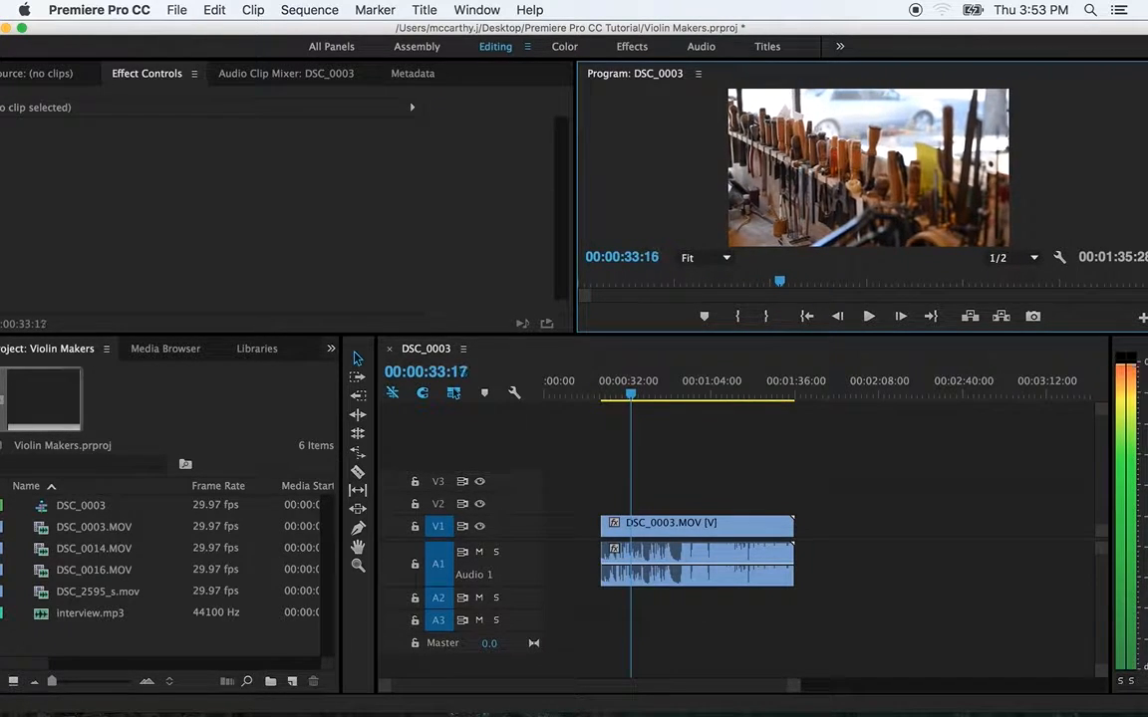
pyautogui.press('Left')
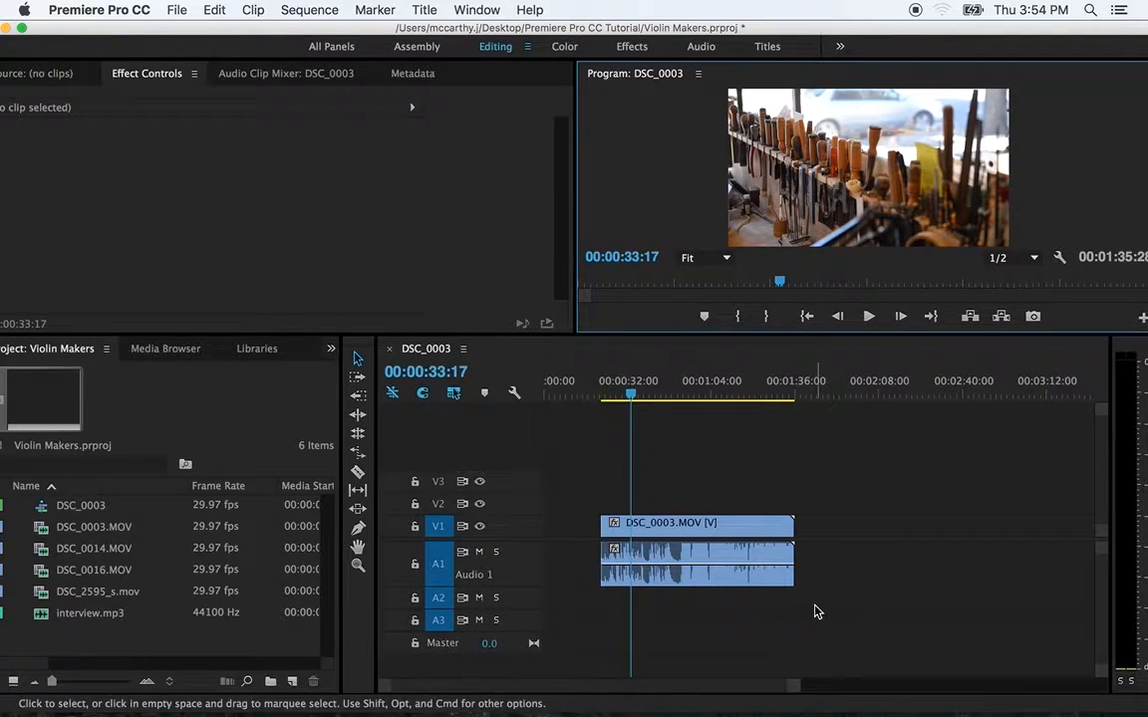
# Scrub the playhead at frame level to 00:00:33:13, just before the peak in the A1 waveform.
pyautogui.moveTo(796, 687); pyautogui.dragTo(531, 680)
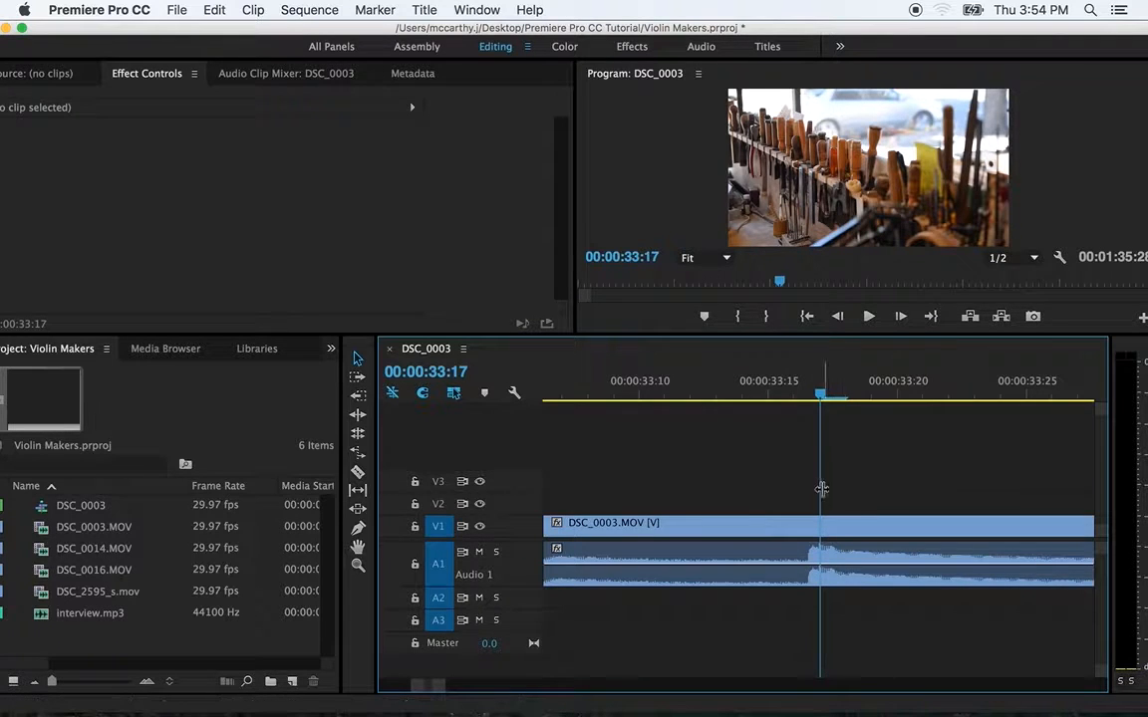
pyautogui.moveTo(820, 395); pyautogui.dragTo(690, 398)
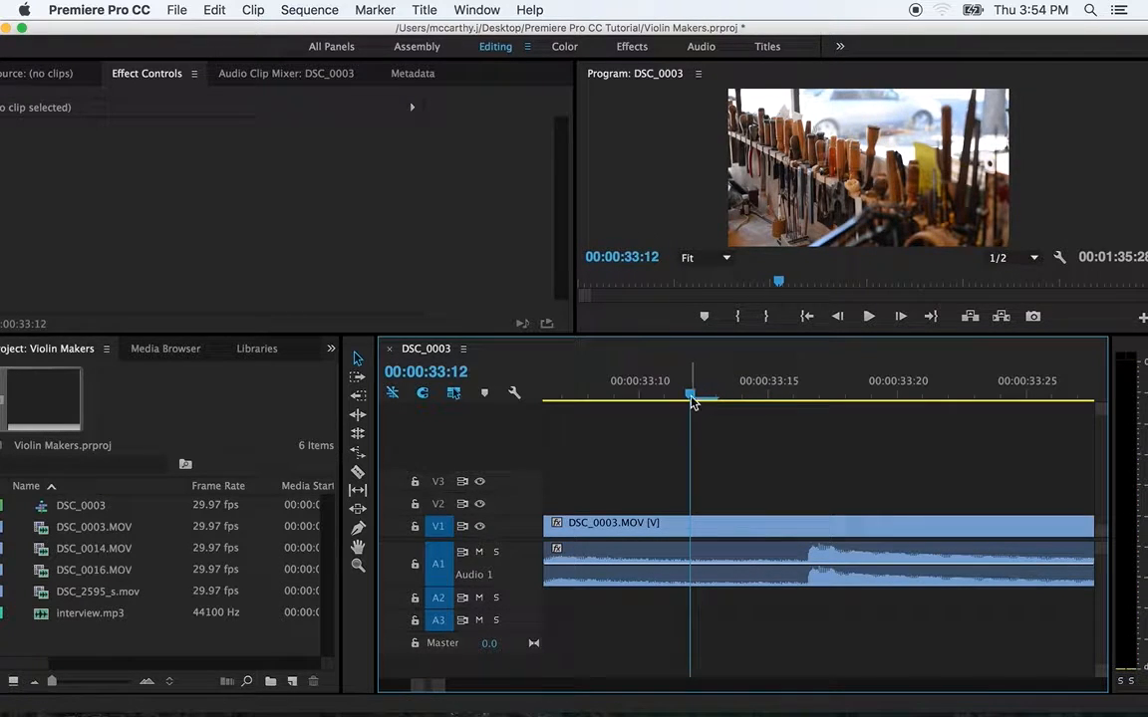
pyautogui.moveTo(689, 397)
pyautogui.mouseDown()
pyautogui.moveTo(640, 396)
pyautogui.moveTo(709, 396)
pyautogui.mouseUp()
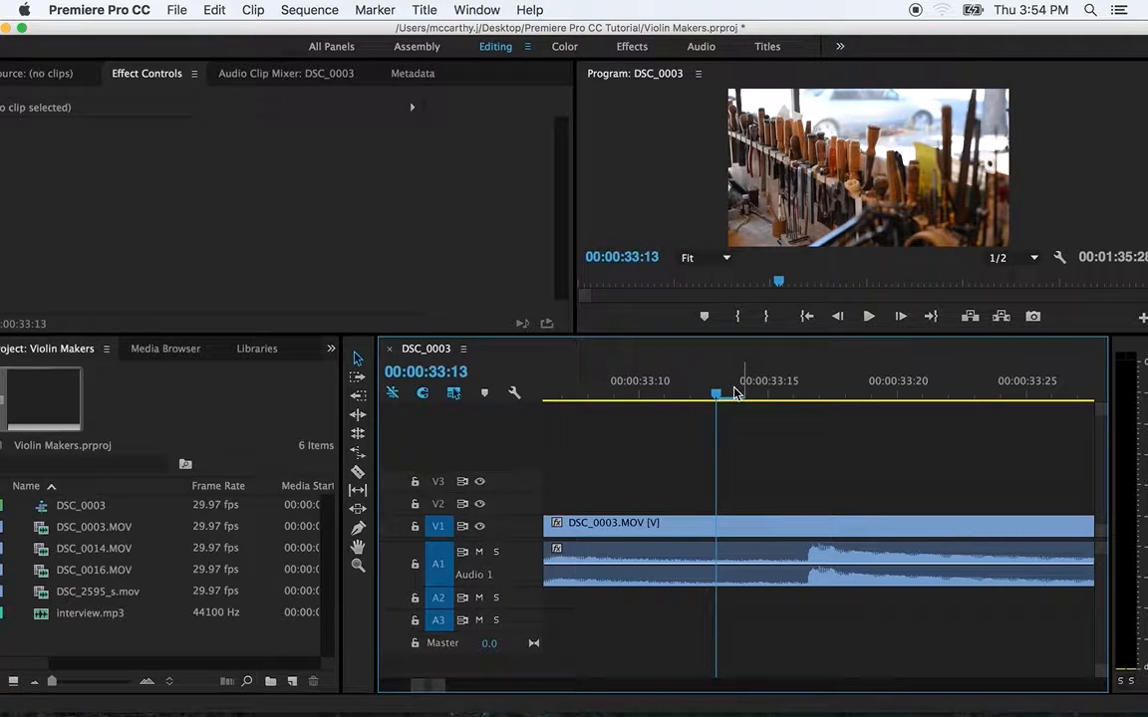
# Step the playhead forward frame by frame past the audio peak to about 00:00:33:21.
pyautogui.press('Right')
pyautogui.press('Right')
pyautogui.press('Right')
pyautogui.press('Right')
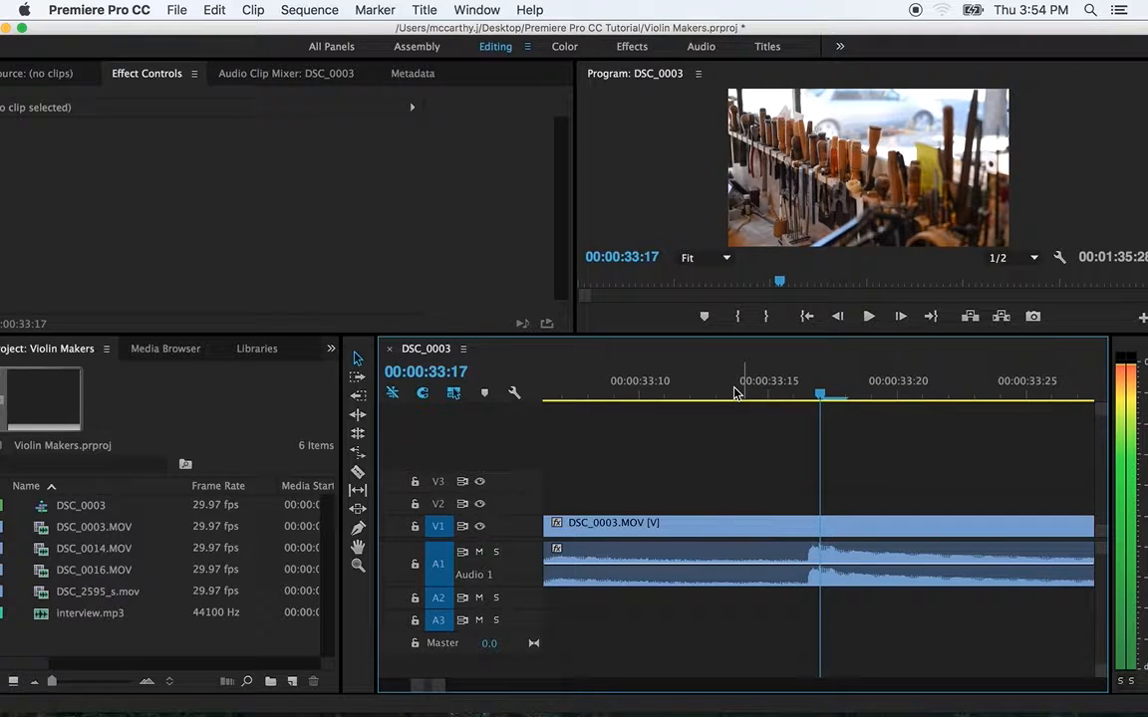
pyautogui.press('Right')
pyautogui.press('Right')
pyautogui.press('Right')
pyautogui.press('Right')
pyautogui.press('Right')
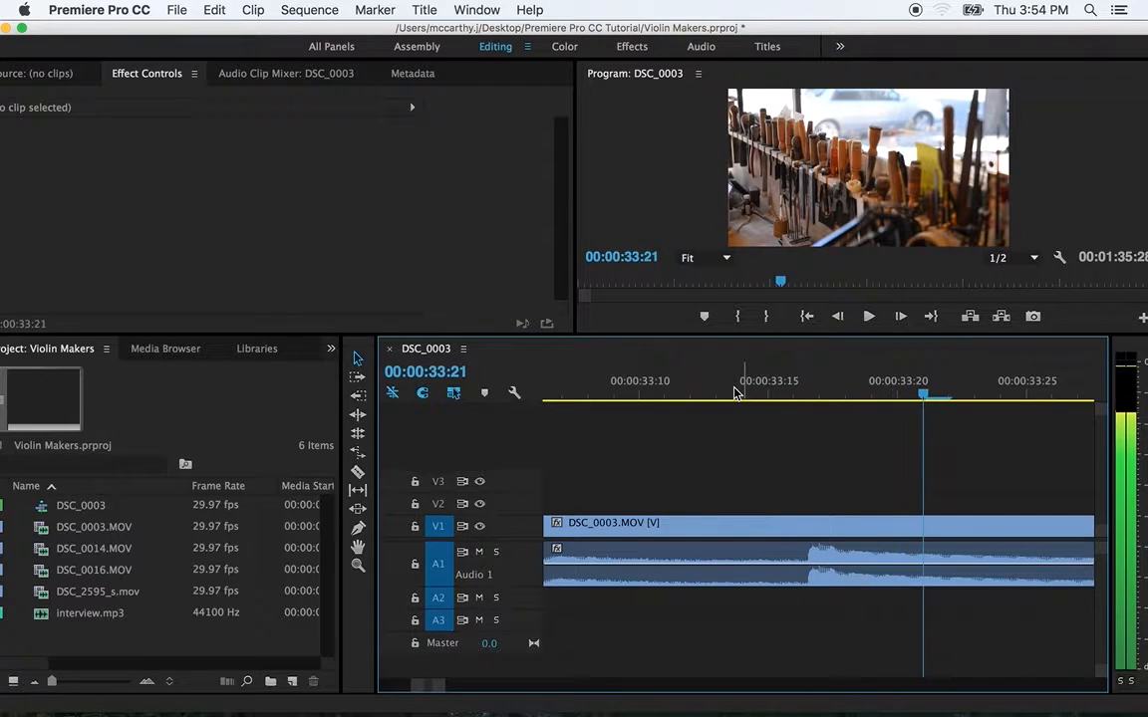
pyautogui.press('Right')
# Step the playhead back frame by frame across the audio peak to 00:00:33:11.
pyautogui.press('Left')
pyautogui.press('Left')
pyautogui.press('Left')
pyautogui.press('Left')
pyautogui.press('Left')
pyautogui.press('Left')
pyautogui.press('Left')
pyautogui.press('Left')
pyautogui.press('Left')
pyautogui.press('Left')
pyautogui.press('Left')
pyautogui.press('Left')
pyautogui.press('Left')
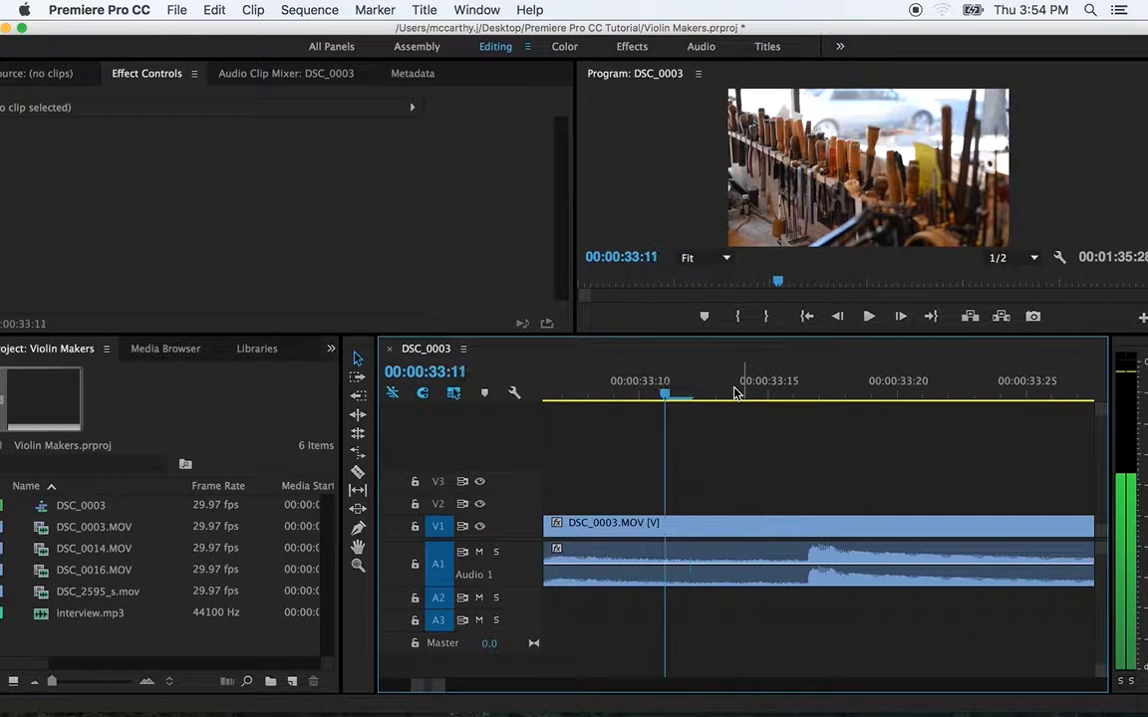
# Step the playhead forward frame by frame to 00:00:33:19.
pyautogui.press('Right')
pyautogui.press('Right')
pyautogui.press('Right')
pyautogui.press('Right')
pyautogui.press('Right')
pyautogui.press('Right')
pyautogui.press('Right')
pyautogui.press('Right')
pyautogui.press('Right')
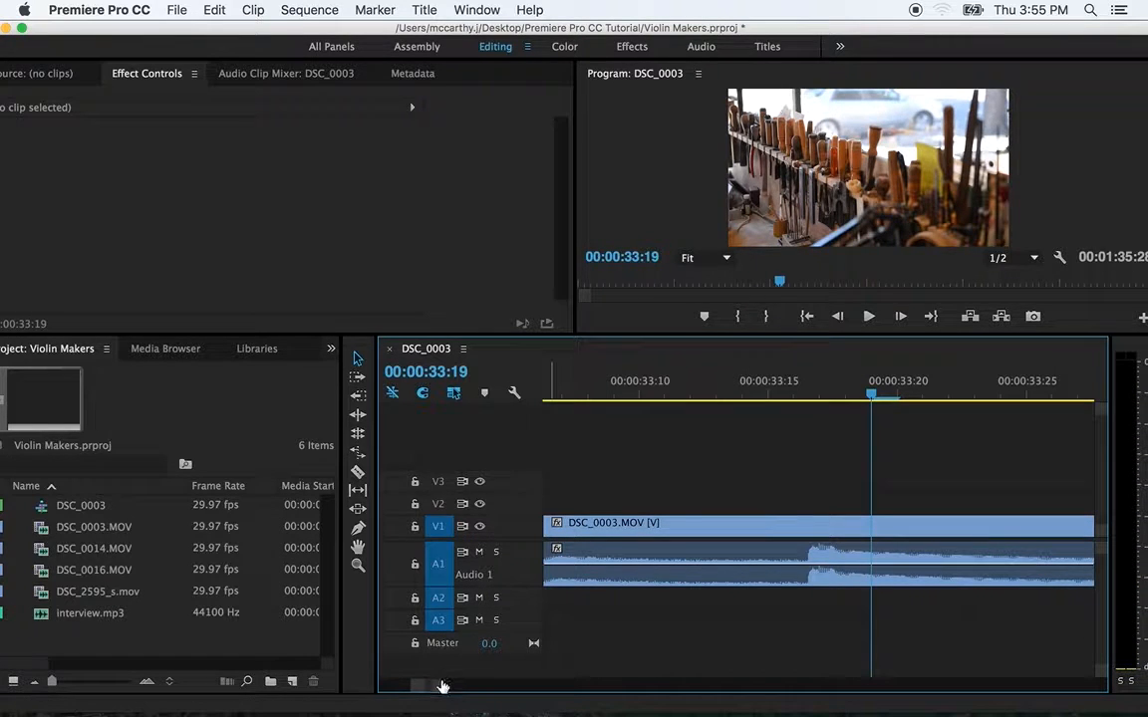
# Move the DSC_0003.MOV clip about 16 seconds earlier on tracks V1 and A1.
pyautogui.moveTo(441, 687); pyautogui.dragTo(574, 691)
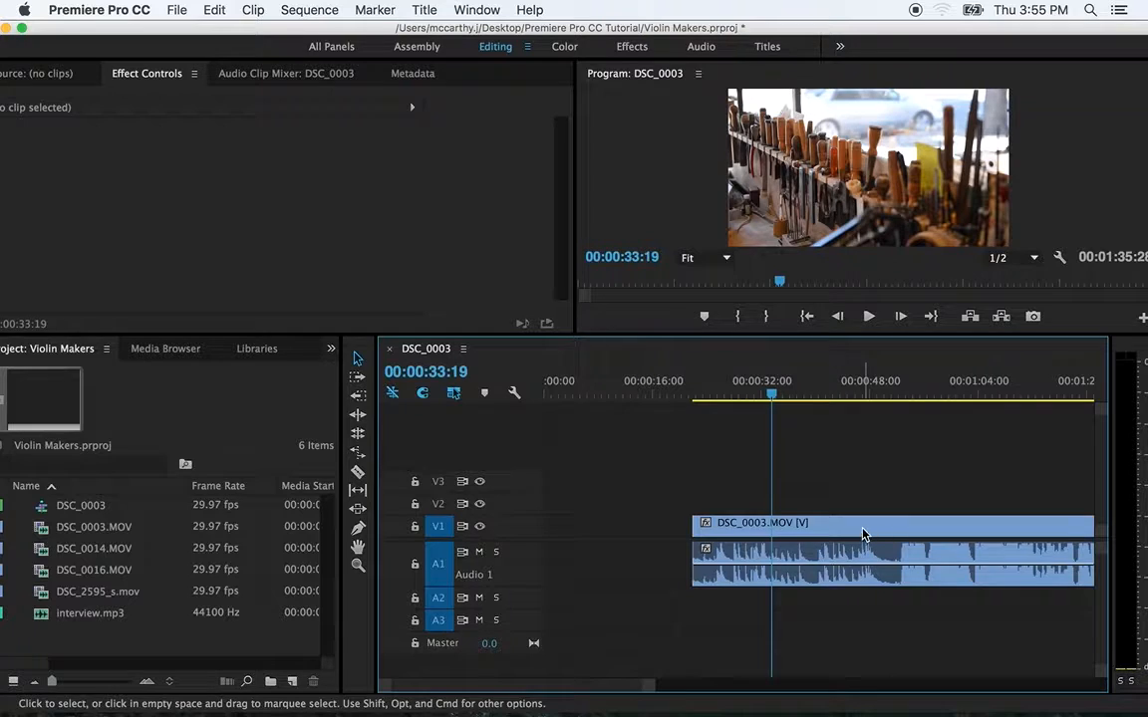
pyautogui.moveTo(862, 535); pyautogui.dragTo(751, 537)
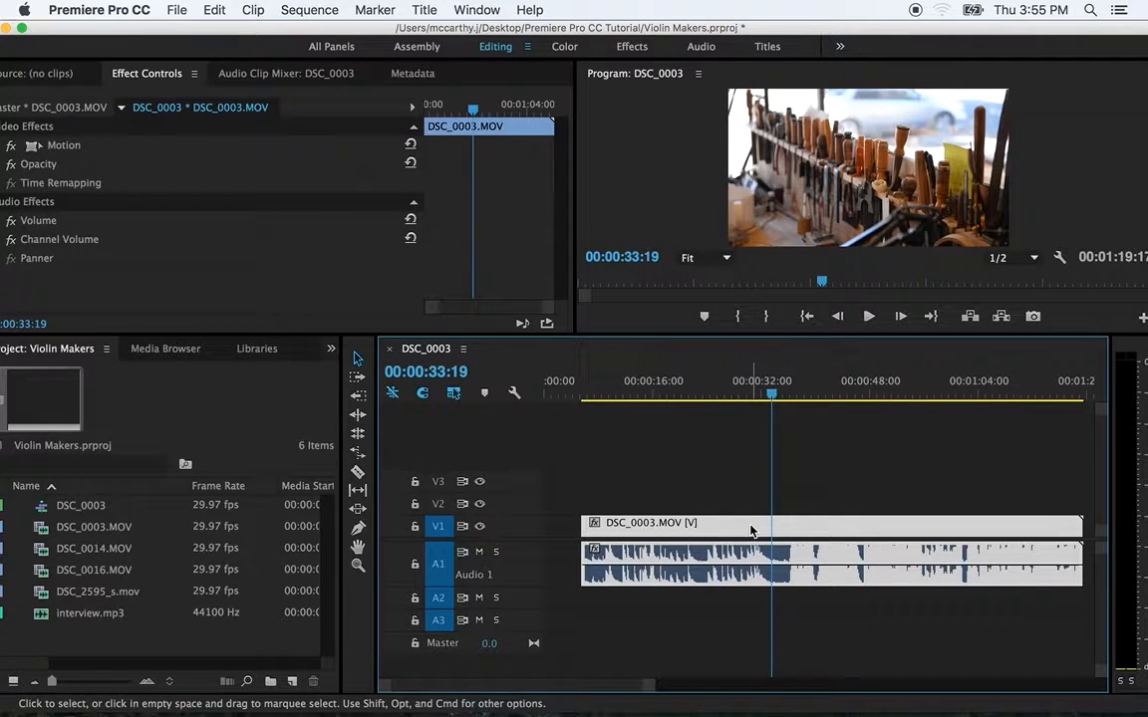
pyautogui.moveTo(753, 531)
pyautogui.mouseDown()
pyautogui.moveTo(754, 463)
pyautogui.moveTo(754, 523)
pyautogui.mouseUp()
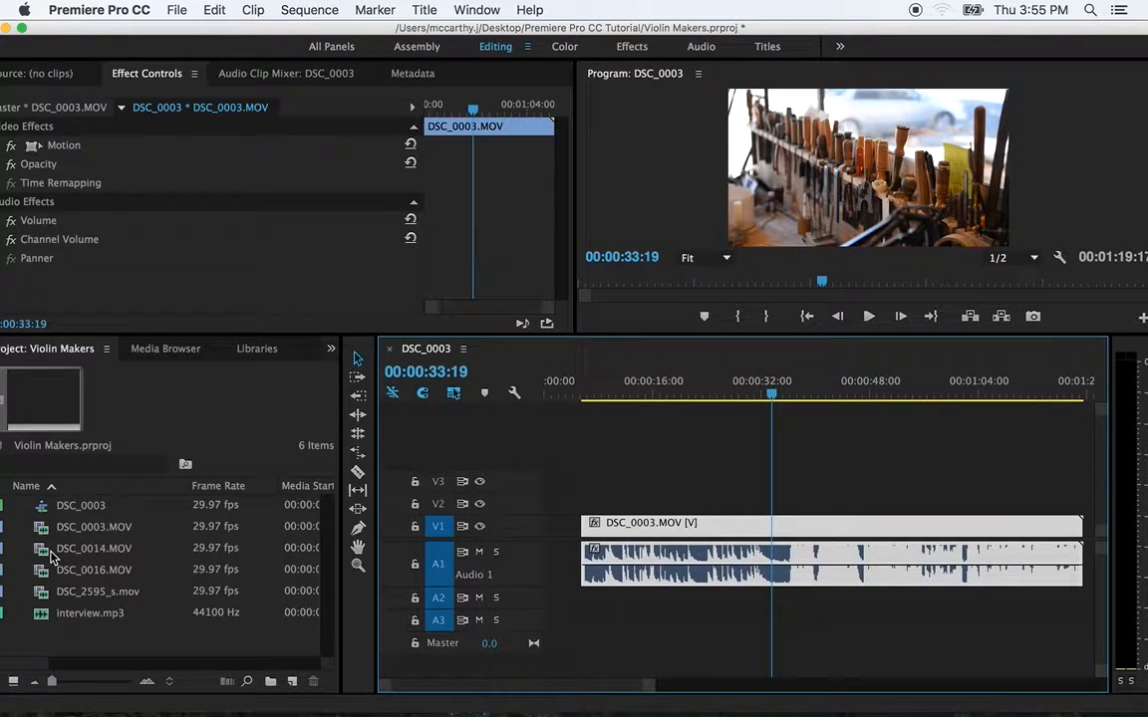
# Add DSC_0014.MOV from the project to track V2, above DSC_0003.MOV, starting at about 00:00:18:00.
pyautogui.moveTo(45, 553); pyautogui.dragTo(665, 503)
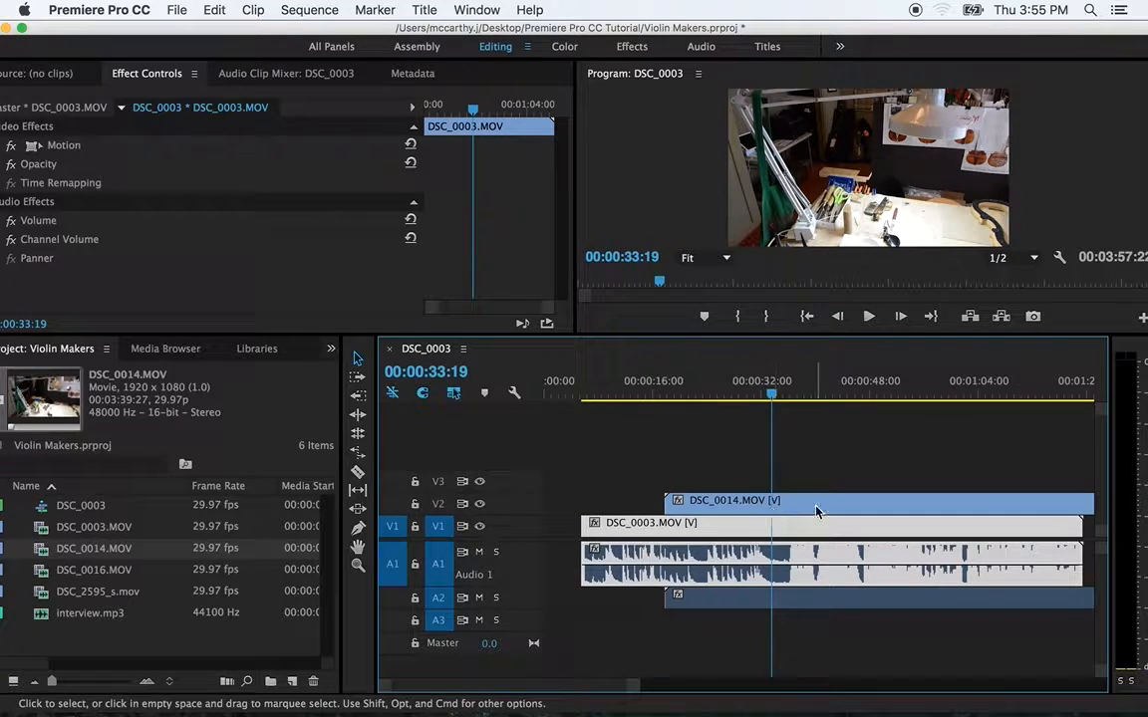
# Raise the DSC_0014.MOV video to new tracks V4 and V5, and return it to track V2.
pyautogui.moveTo(817, 501); pyautogui.dragTo(816, 470)
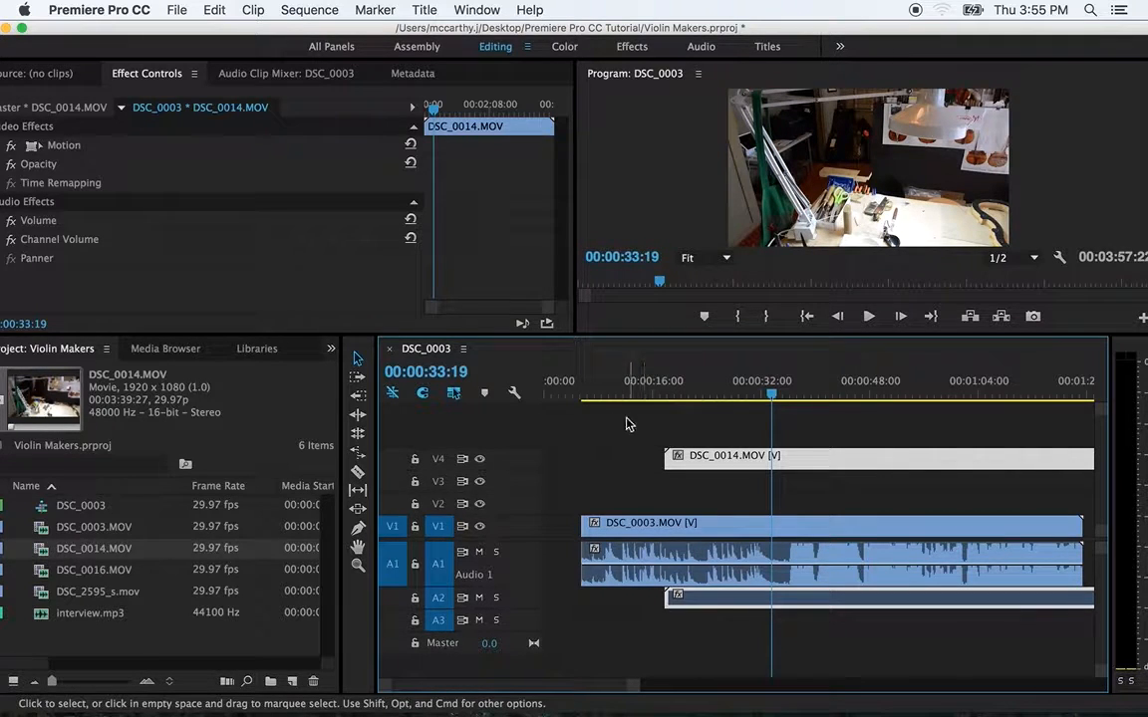
pyautogui.moveTo(798, 460); pyautogui.dragTo(806, 438)
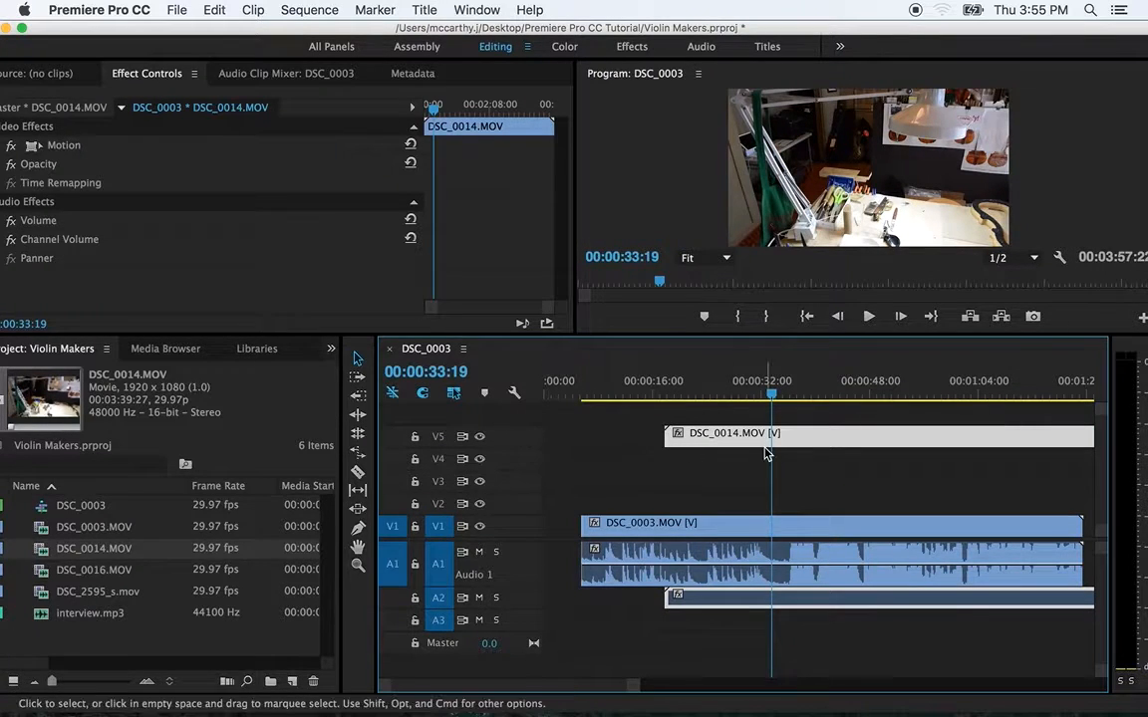
pyautogui.moveTo(817, 440); pyautogui.dragTo(805, 500)
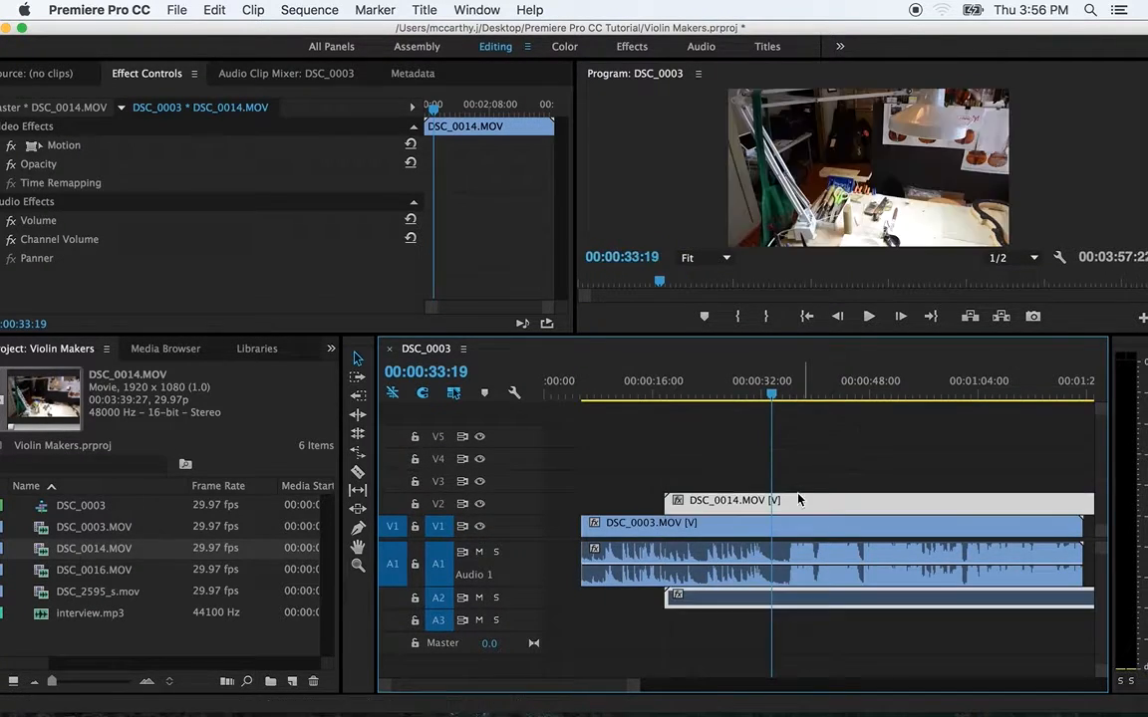
# Delete the empty video tracks V5 and V4.
pyautogui.rightClick(520, 443)
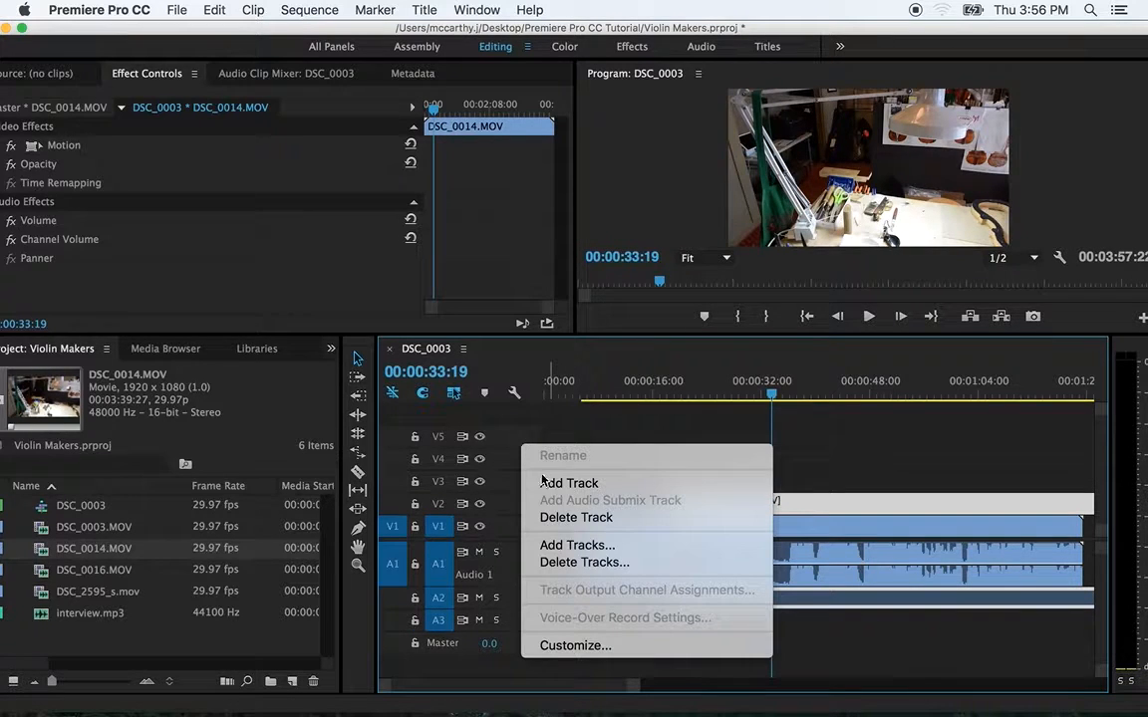
pyautogui.click(554, 518)
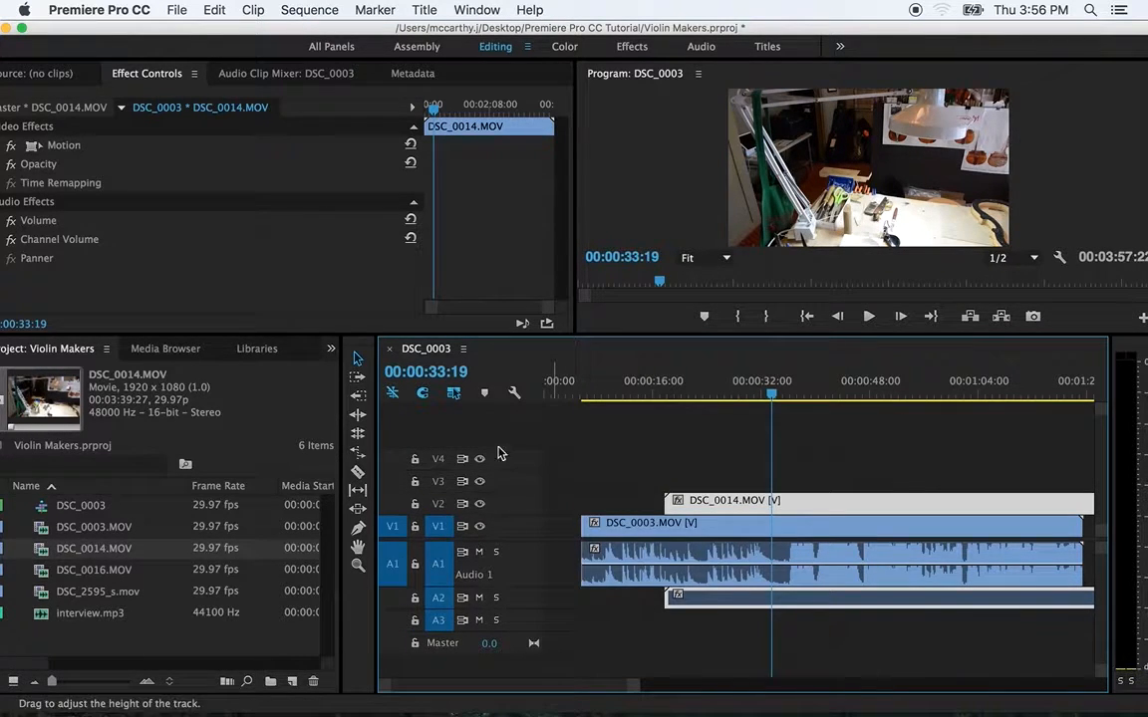
pyautogui.rightClick(503, 463)
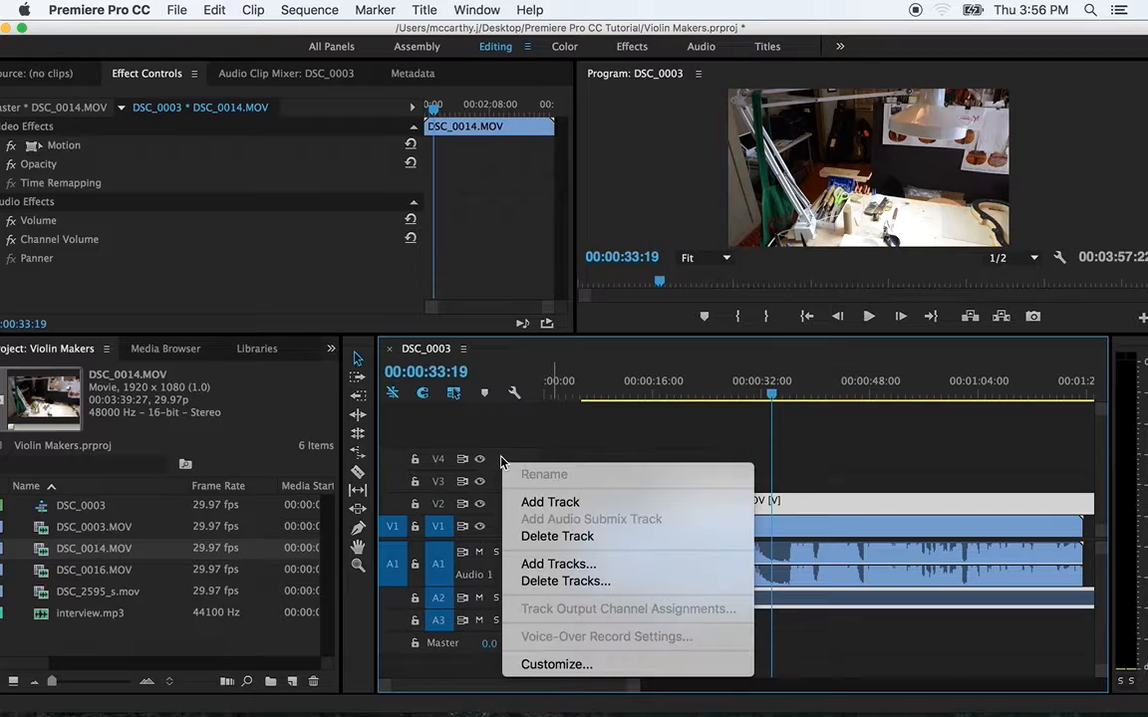
pyautogui.click(554, 539)
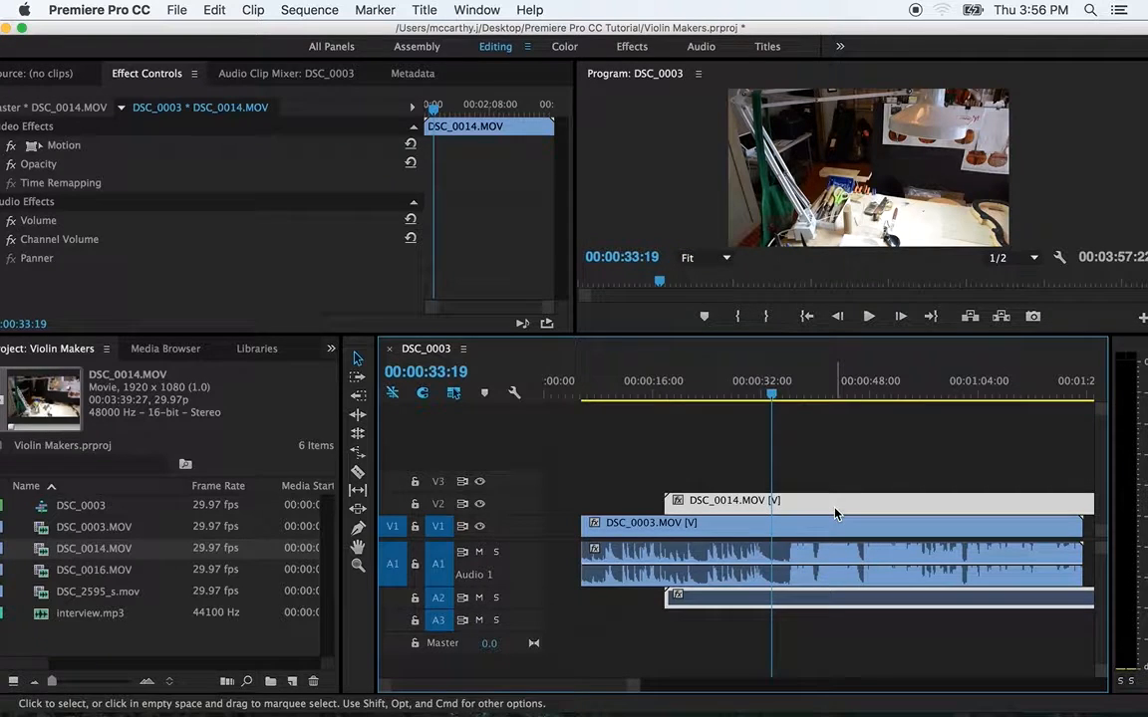
# Reposition the DSC_0014.MOV clip on tracks V2 and A2 so it starts at 00:00:12:01.
pyautogui.moveTo(834, 510); pyautogui.dragTo(857, 558)
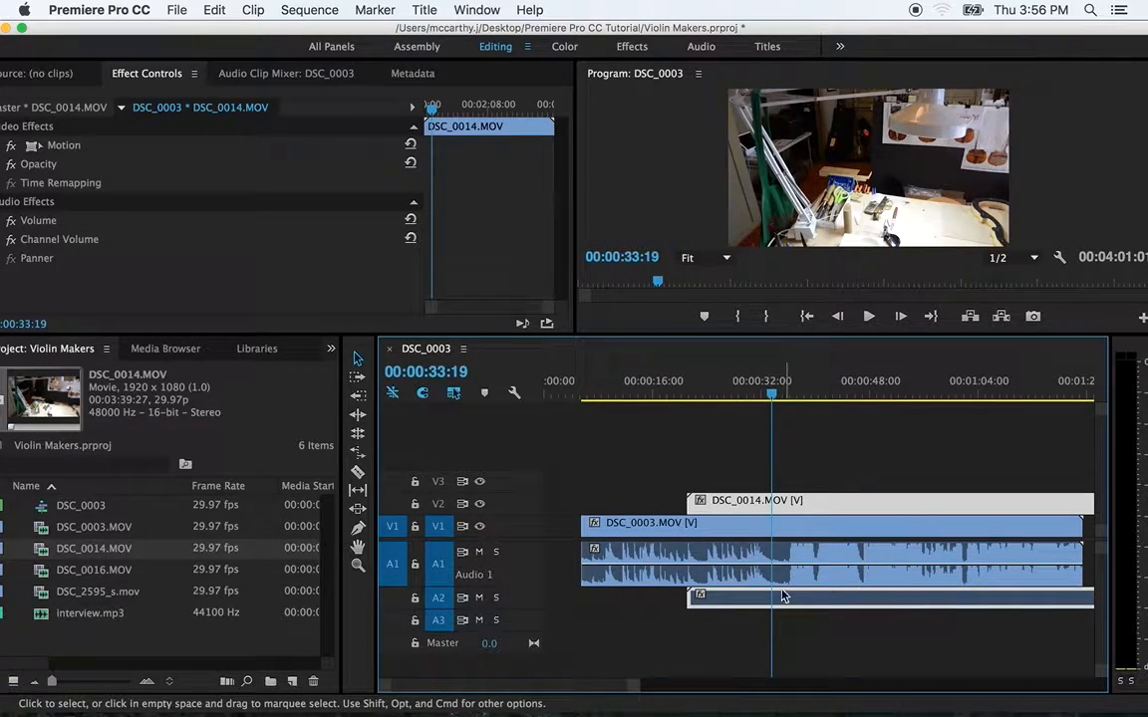
pyautogui.moveTo(720, 505); pyautogui.dragTo(658, 505)
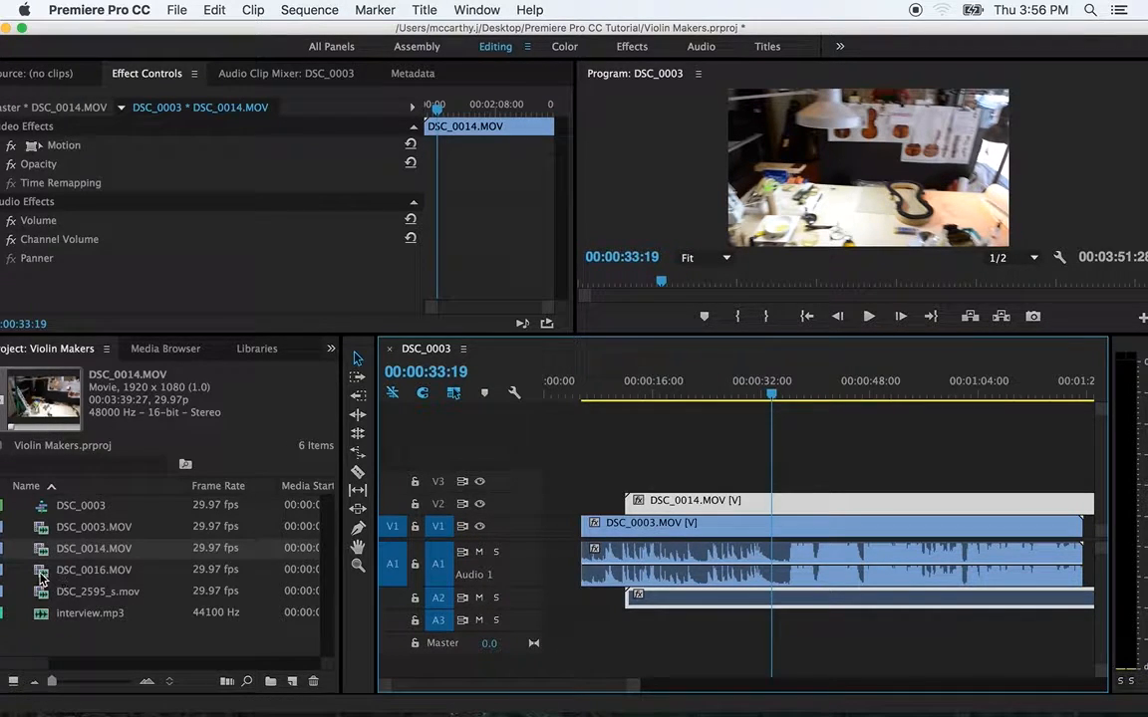
# Add DSC_0016.MOV to track V3 with its start aligned to DSC_0014.MOV, and clear the clip selection.
pyautogui.moveTo(40, 576); pyautogui.dragTo(641, 484)
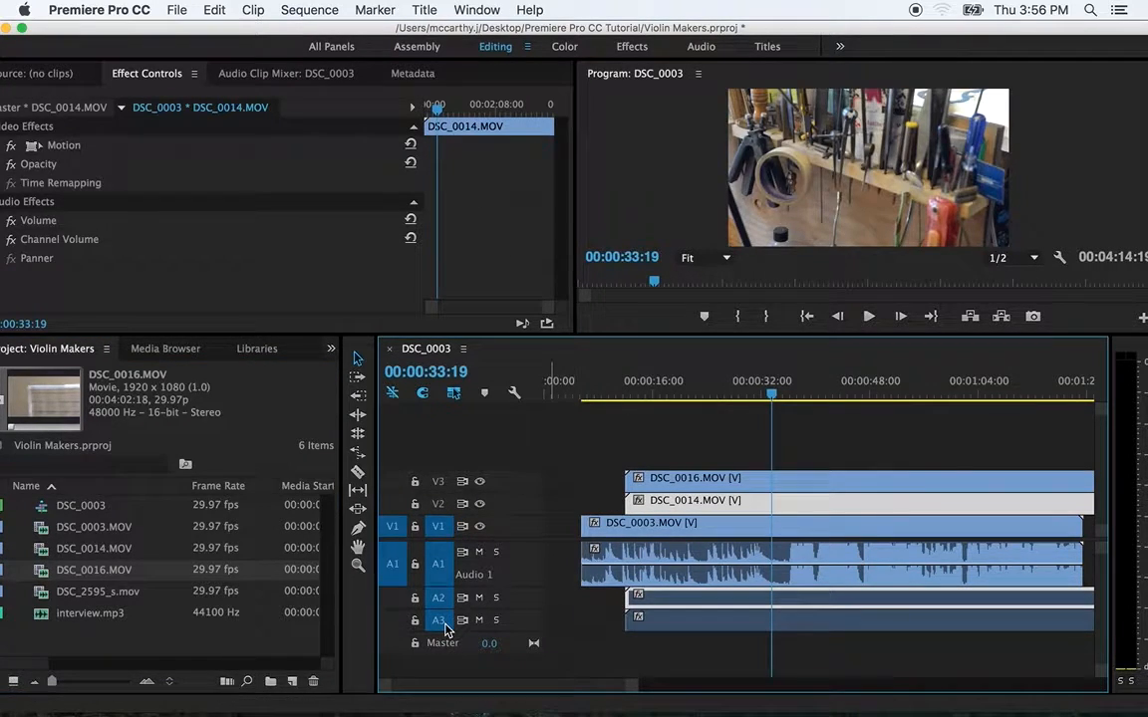
pyautogui.click(631, 667)
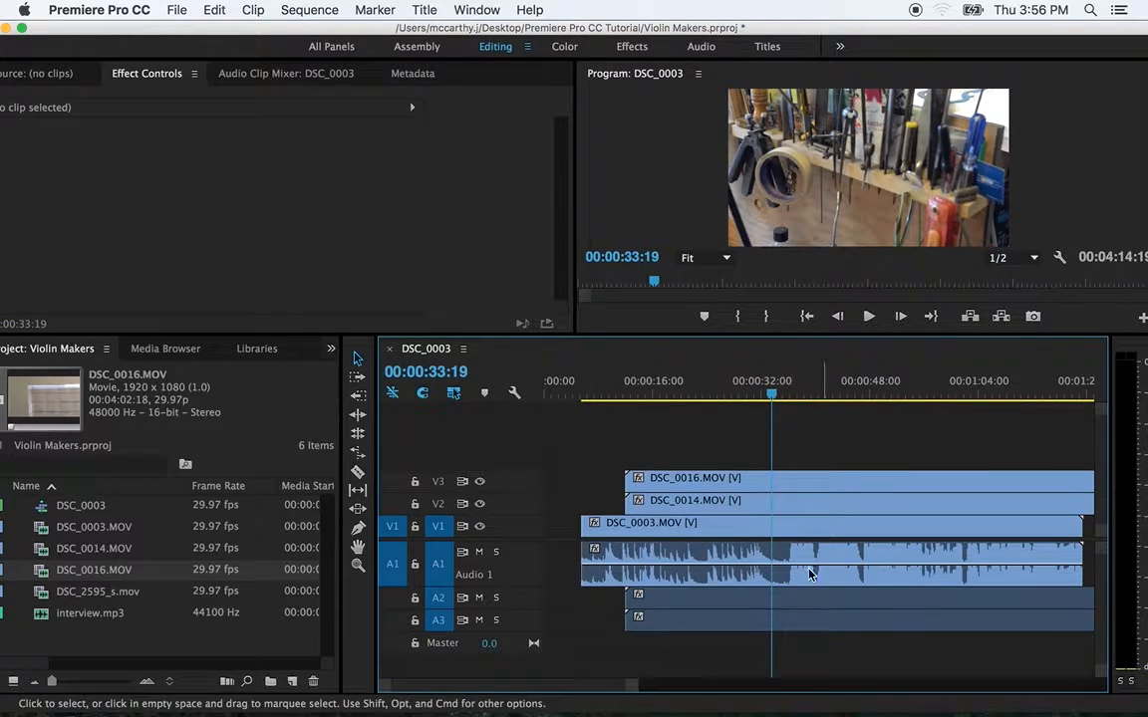
# Slide DSC_0016.MOV back and forth along V3, aligning its start with DSC_0003.MOV and finally with DSC_0014.MOV at 00:00:12:01.
pyautogui.moveTo(805, 489); pyautogui.dragTo(723, 483)
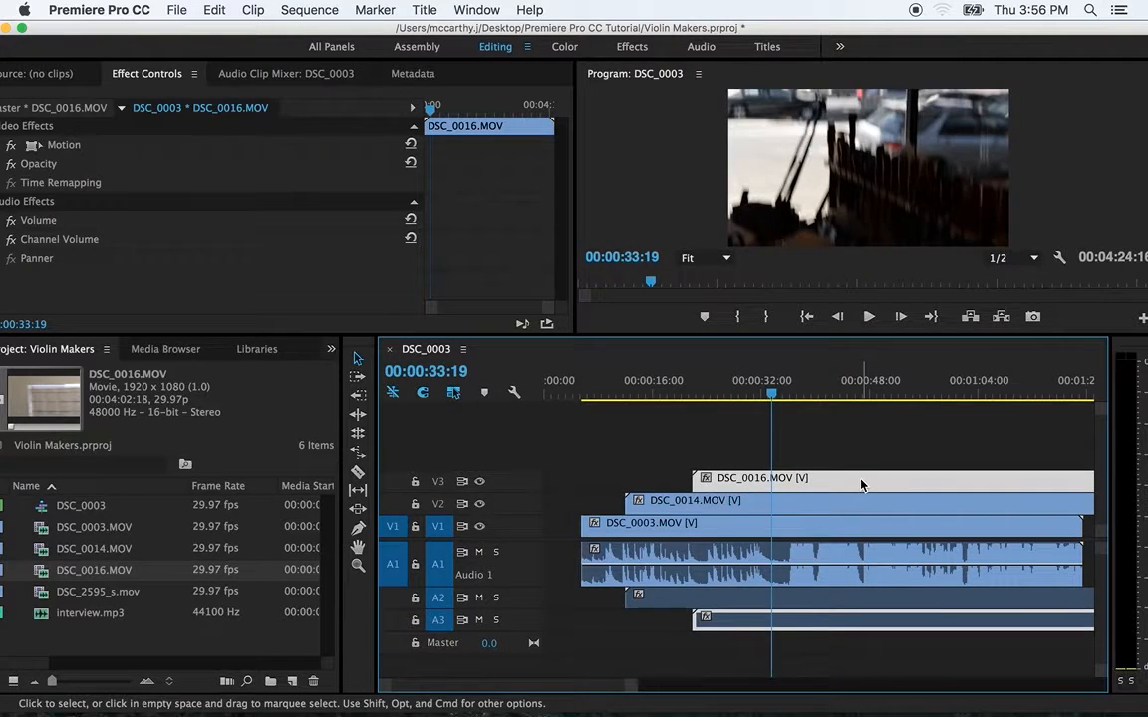
pyautogui.moveTo(861, 481); pyautogui.dragTo(749, 484)
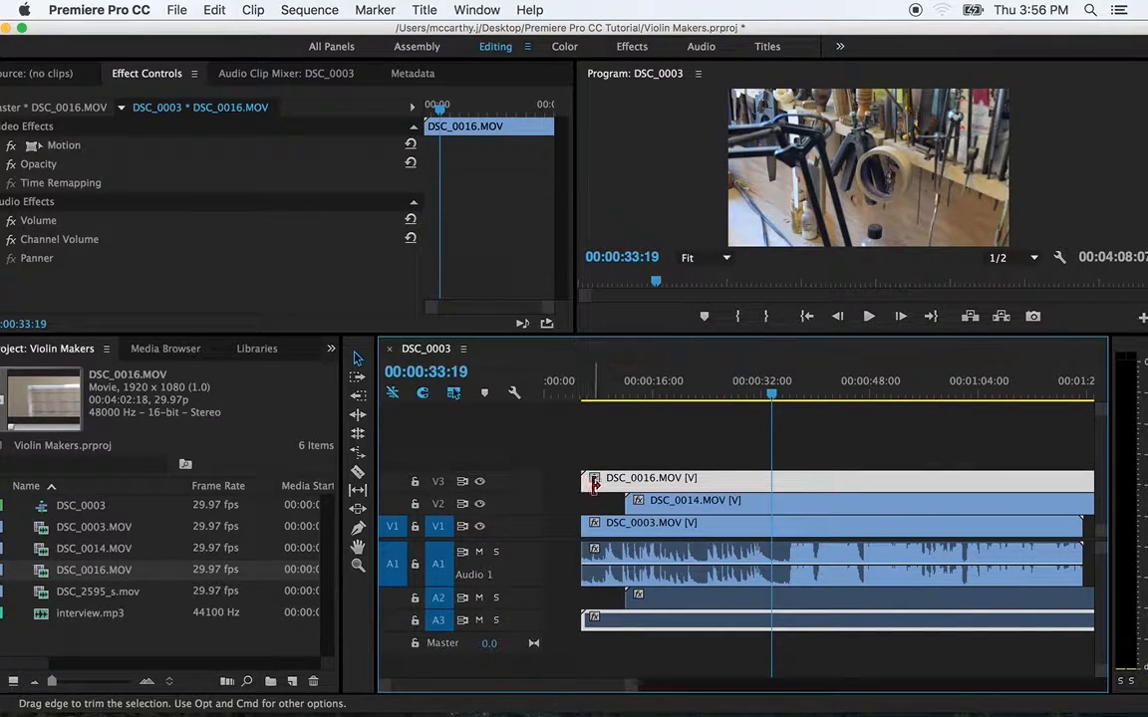
pyautogui.moveTo(607, 488); pyautogui.dragTo(765, 490)
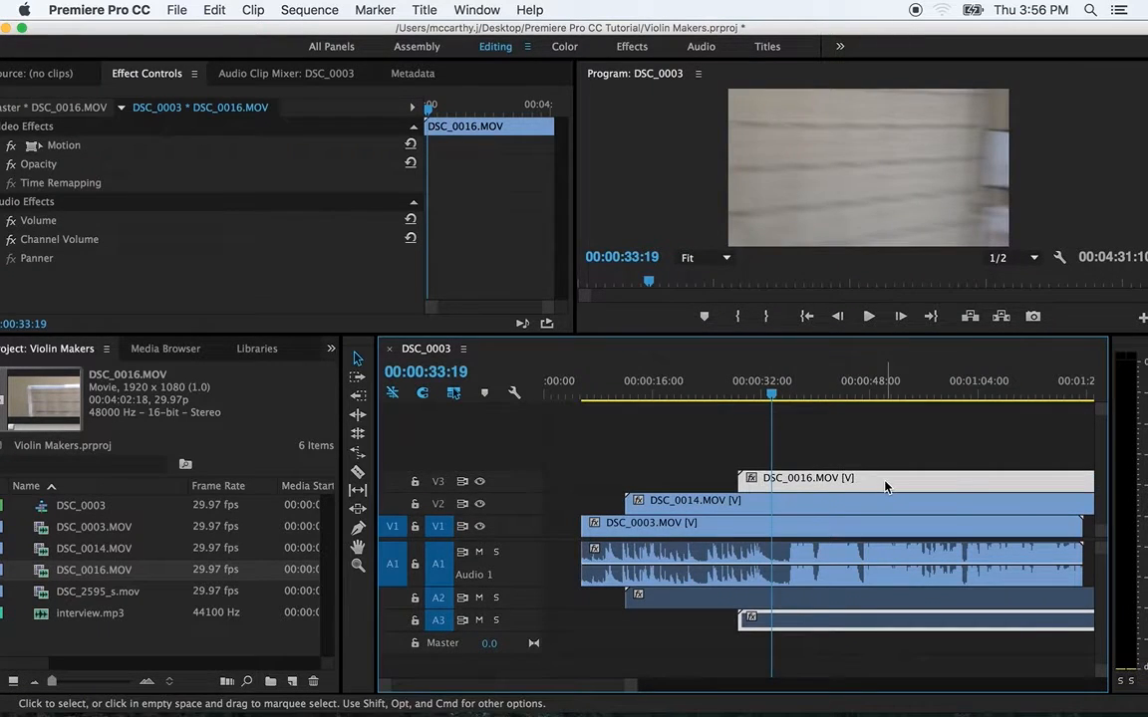
pyautogui.moveTo(887, 485); pyautogui.dragTo(777, 490)
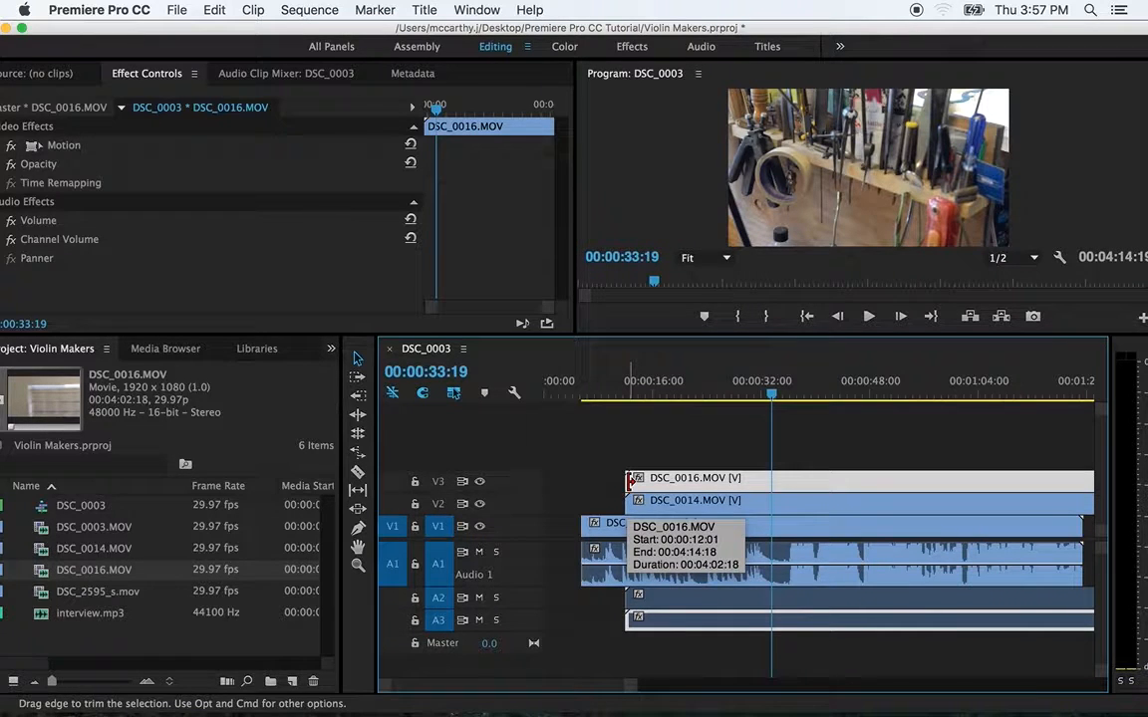
# Trim the start of DSC_0016.MOV to about 00:00:48:00 and the start of DSC_0014.MOV to the playhead at 00:00:33:19.
pyautogui.moveTo(630, 480); pyautogui.dragTo(874, 484)
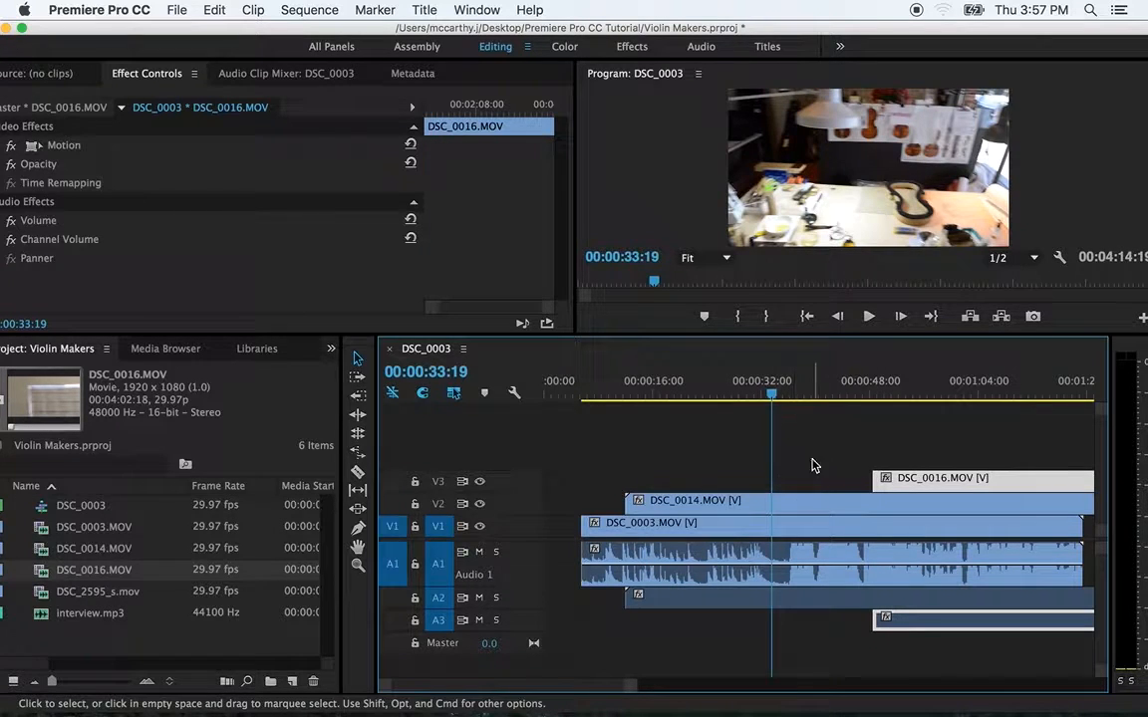
pyautogui.click(621, 506)
pyautogui.click(638, 461)
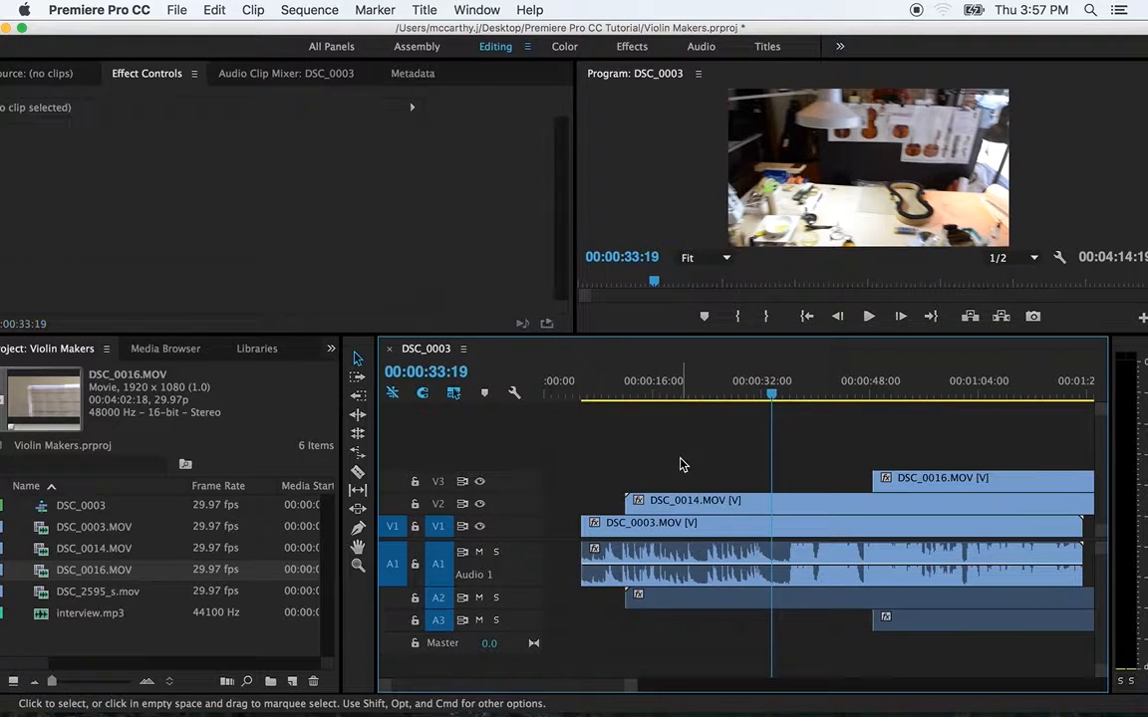
pyautogui.moveTo(630, 500); pyautogui.dragTo(772, 500)
# Trim the ends of DSC_0016.MOV on V3 and DSC_0014.MOV on V2 to align with the end of DSC_0003.MOV.
pyautogui.moveTo(555, 684); pyautogui.dragTo(909, 682)
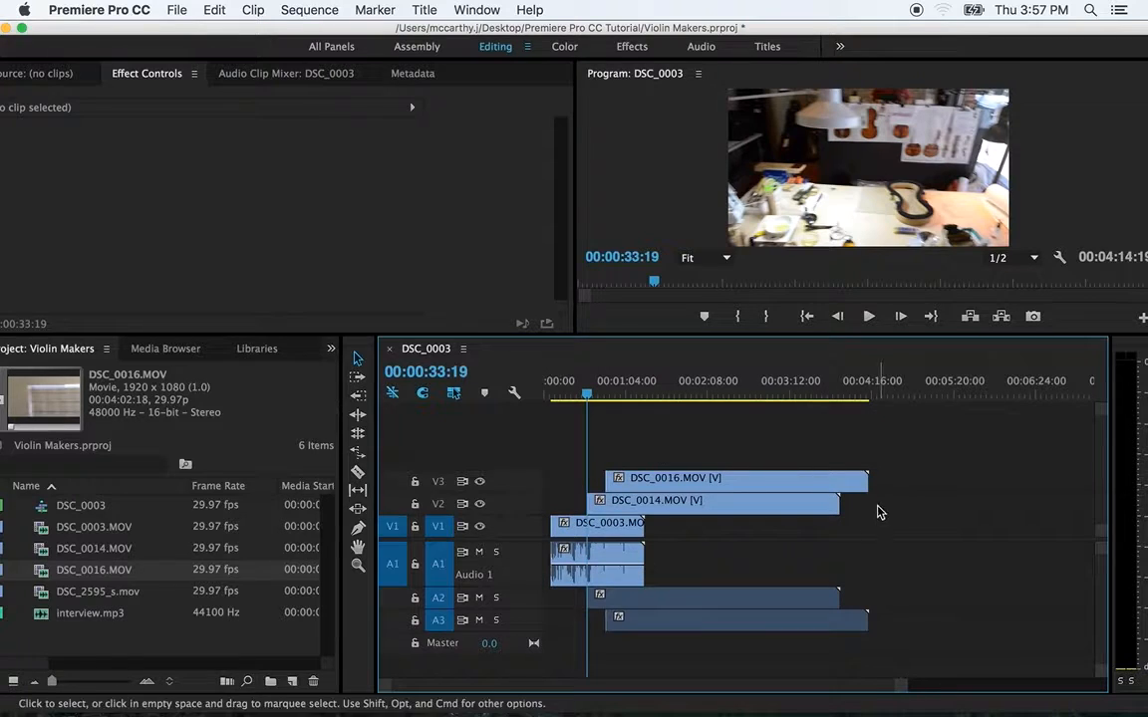
pyautogui.moveTo(865, 485); pyautogui.dragTo(659, 486)
pyautogui.moveTo(838, 501); pyautogui.dragTo(642, 479)
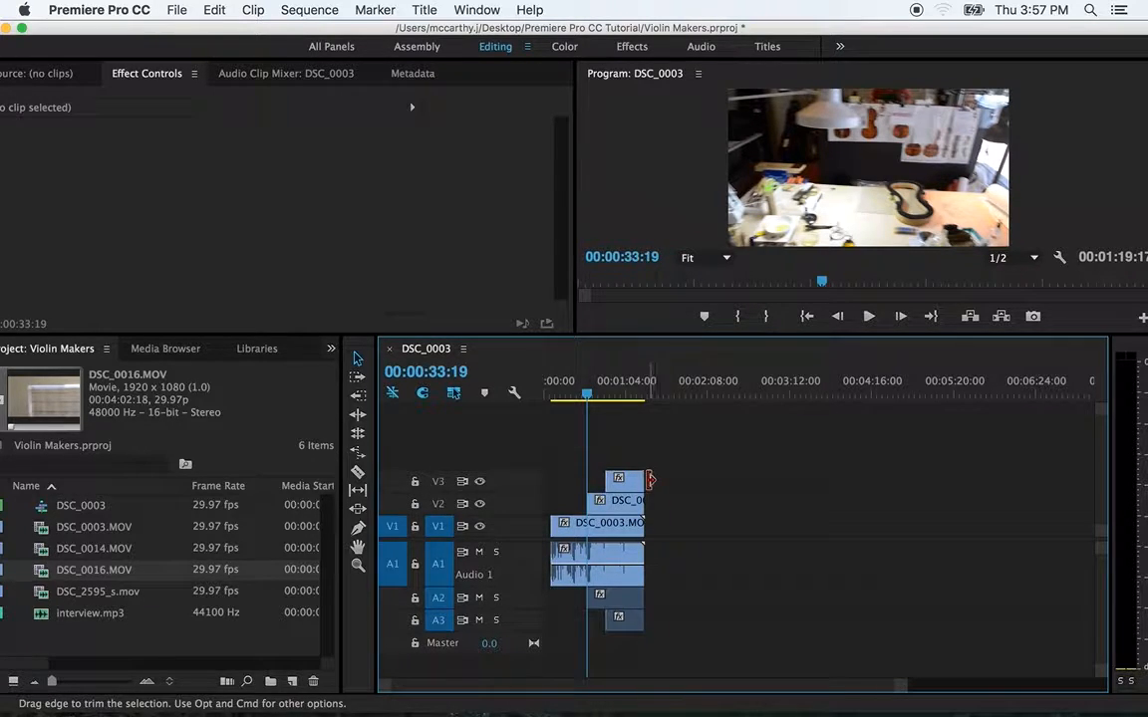
# Trim the end of DSC_0016.MOV out and back to the end of DSC_0003.MOV, and extend DSC_0014.MOV to 00:03:51:28.
pyautogui.moveTo(649, 481); pyautogui.dragTo(986, 457)
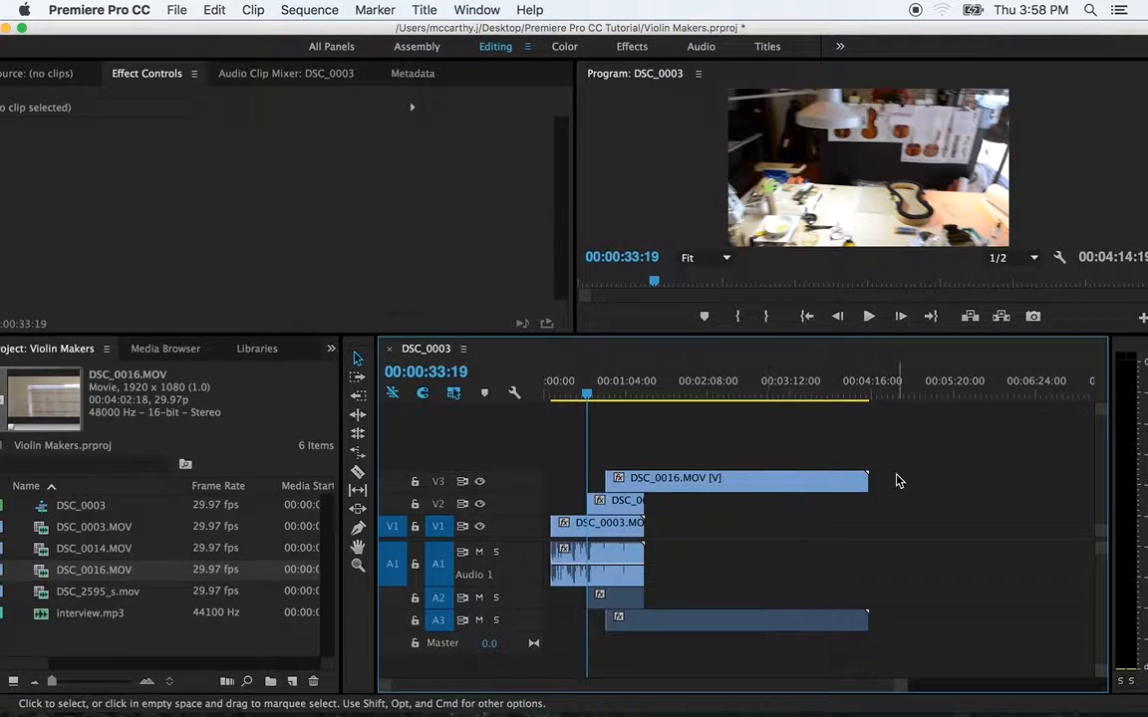
pyautogui.moveTo(830, 477); pyautogui.dragTo(671, 478)
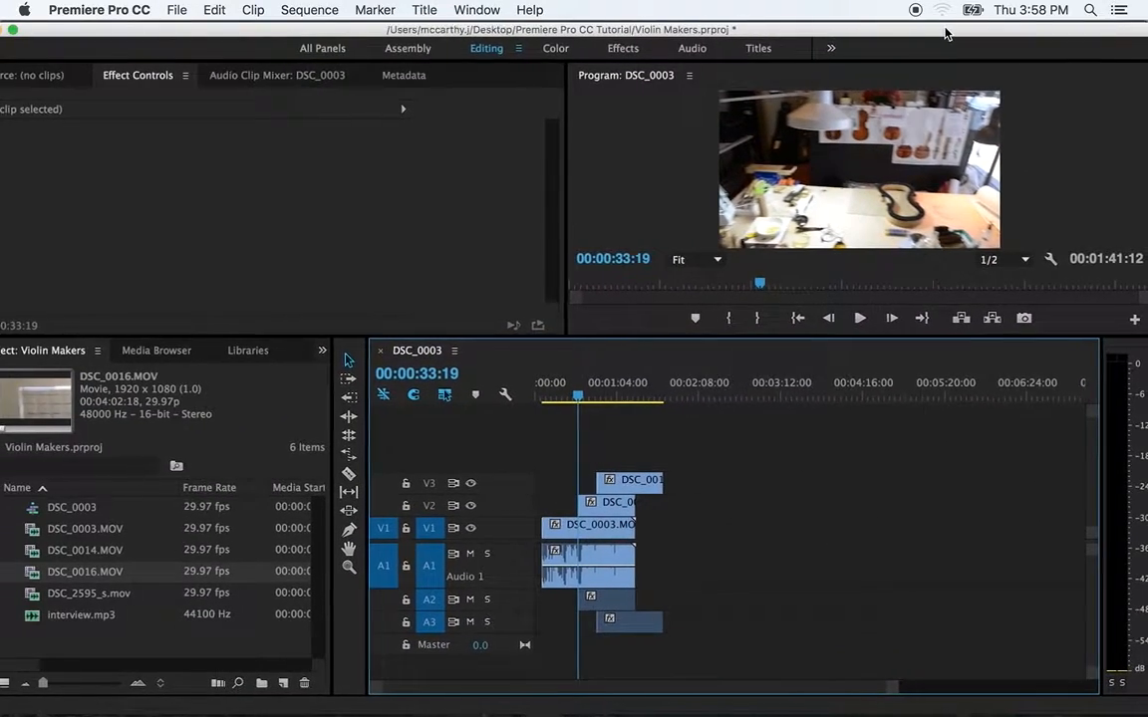
pyautogui.moveTo(946, 34); pyautogui.dragTo(949, 34)
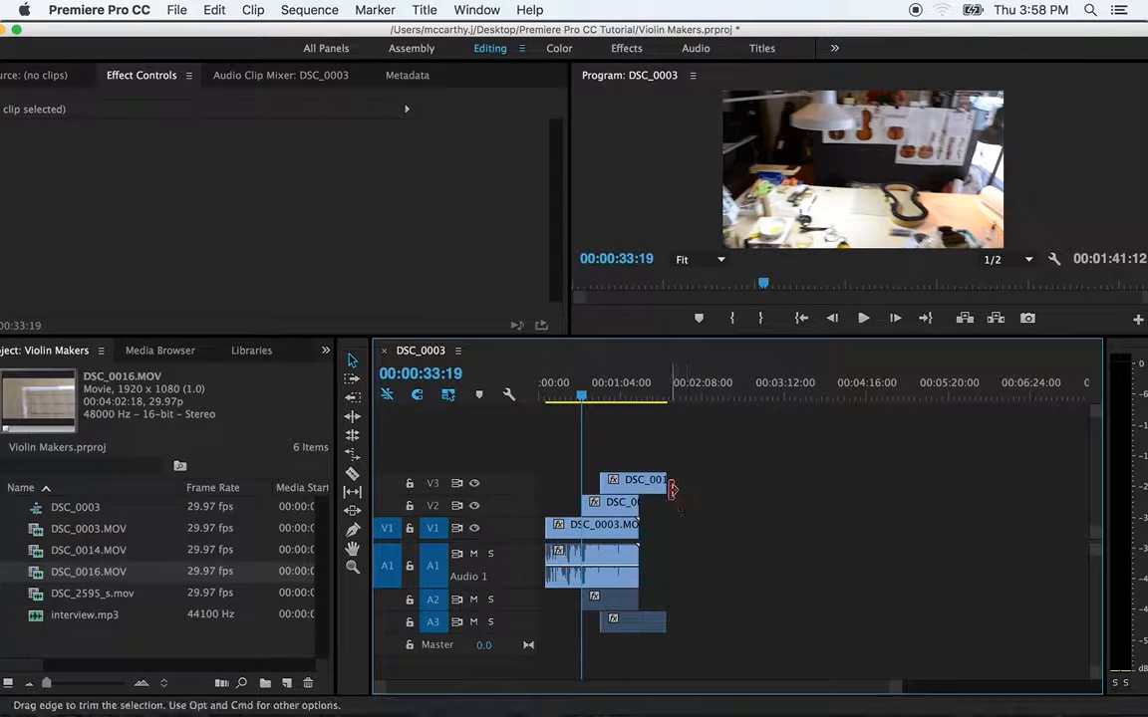
pyautogui.moveTo(670, 484); pyautogui.dragTo(822, 481)
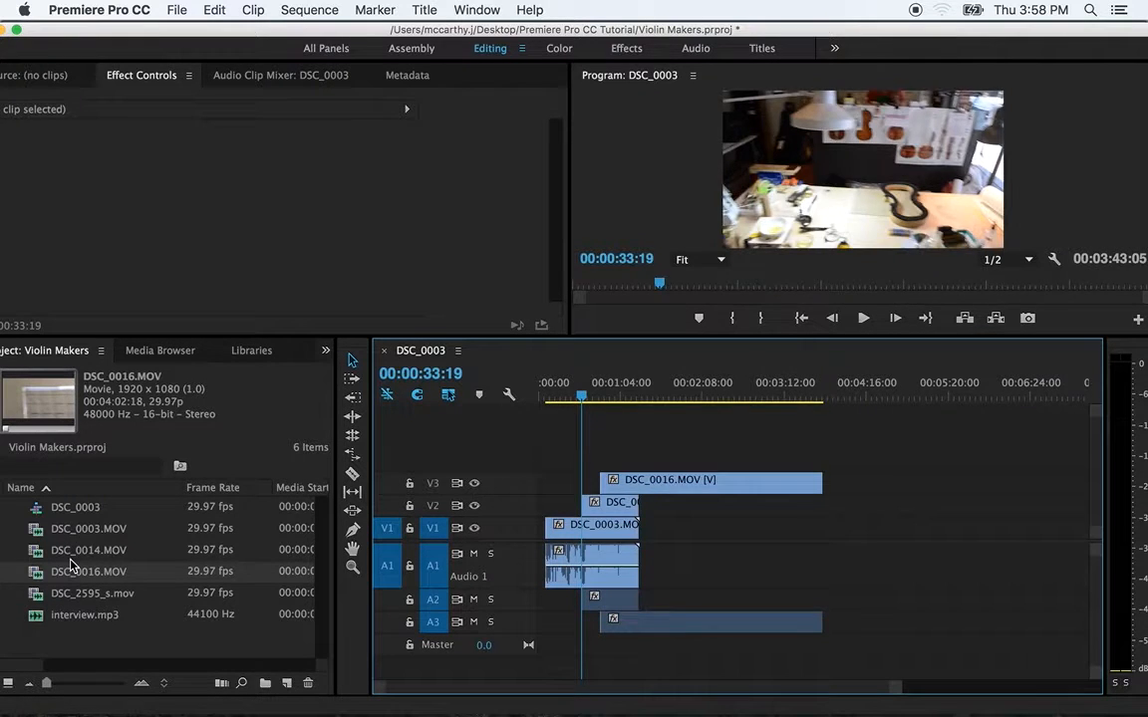
pyautogui.moveTo(822, 483)
pyautogui.mouseDown()
pyautogui.moveTo(639, 485)
pyautogui.moveTo(832, 503)
pyautogui.mouseUp()
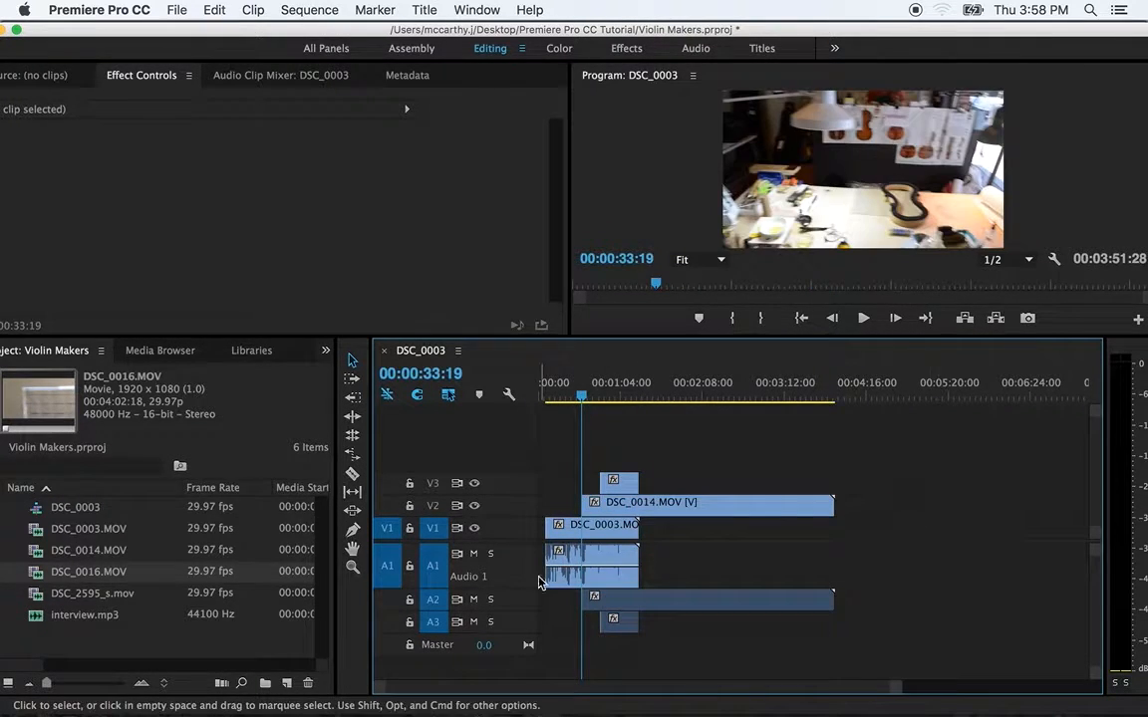
# Split DSC_0014.MOV with the Razor tool at about 00:02:12 and 00:03:14, and move the middle piece along V2 so it ends at 00:05:46:11.
pyautogui.click(352, 476)
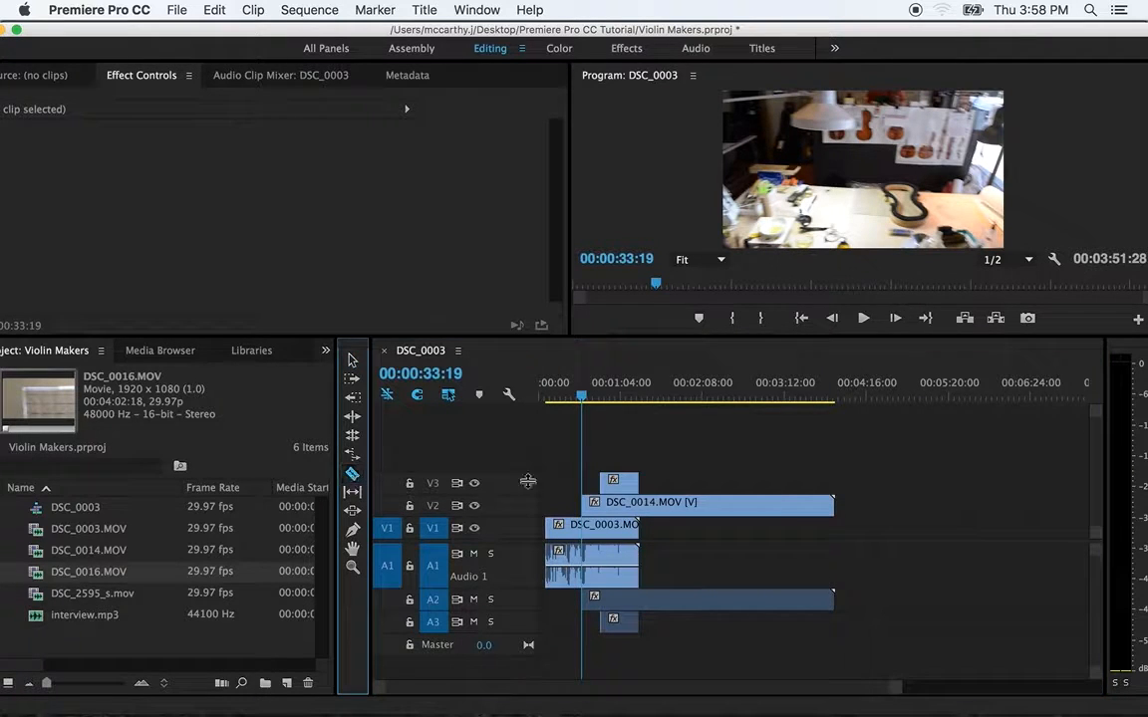
pyautogui.click(786, 503)
pyautogui.click(706, 503)
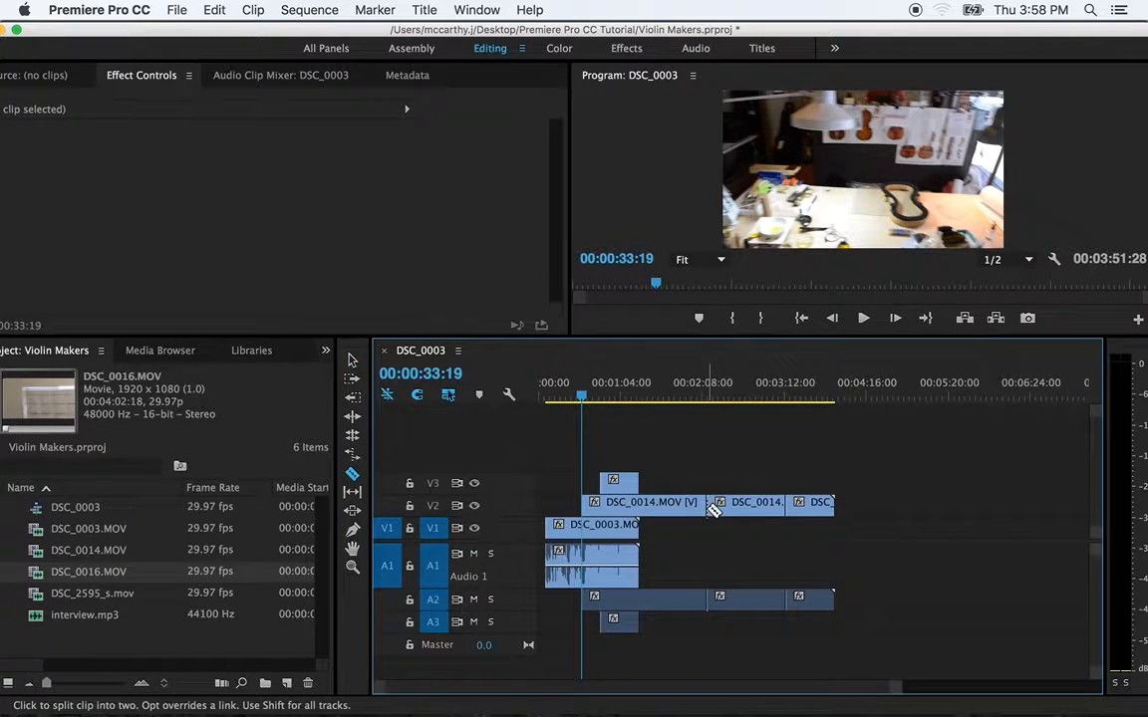
pyautogui.click(352, 360)
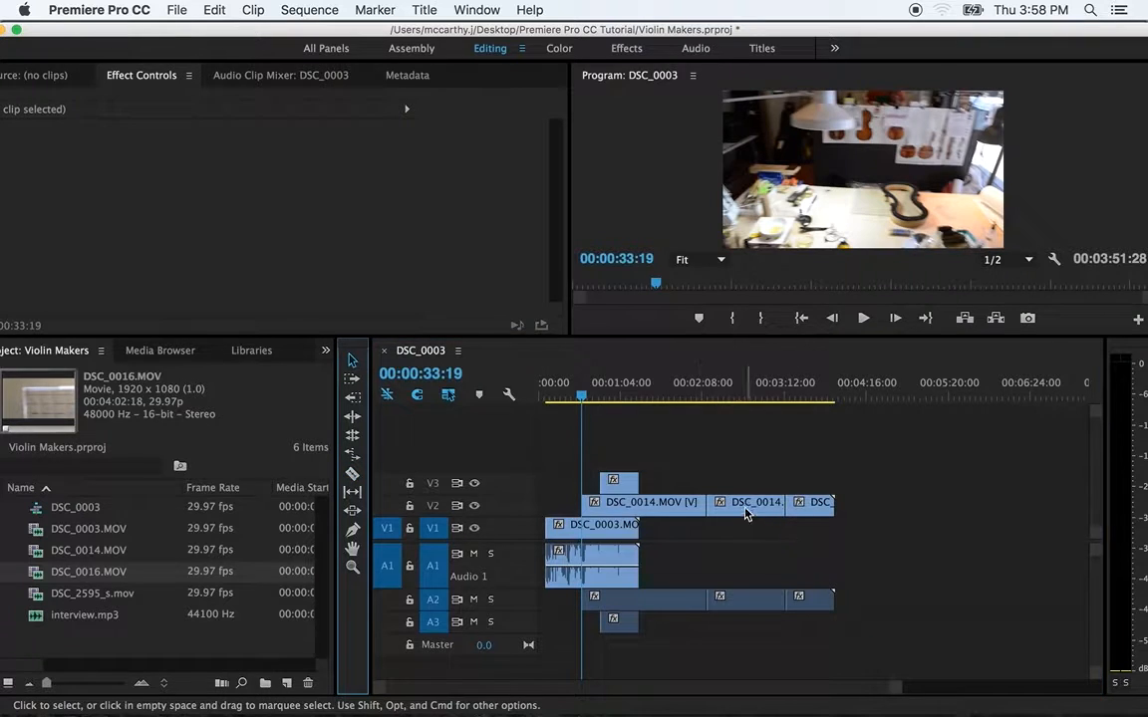
pyautogui.moveTo(745, 513); pyautogui.dragTo(941, 514)
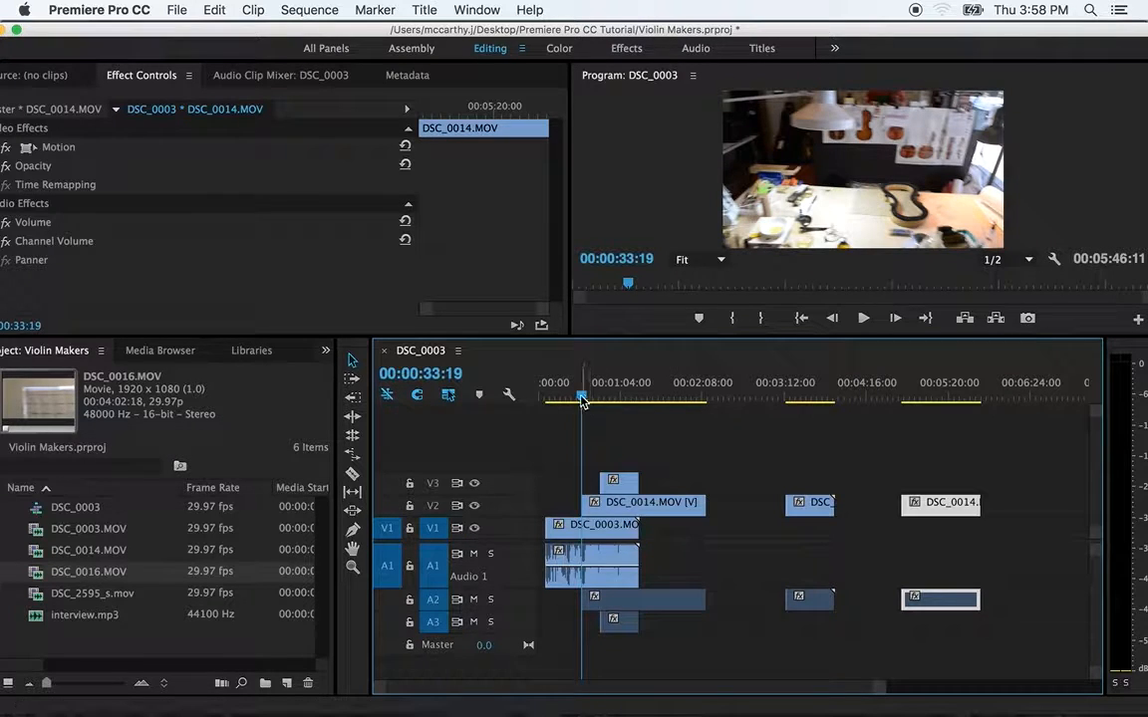
# Play the sequence to find the cut point at 00:01:39:02, and split the first DSC_0014.MOV piece there with the Razor tool.
pyautogui.moveTo(582, 399); pyautogui.dragTo(664, 403)
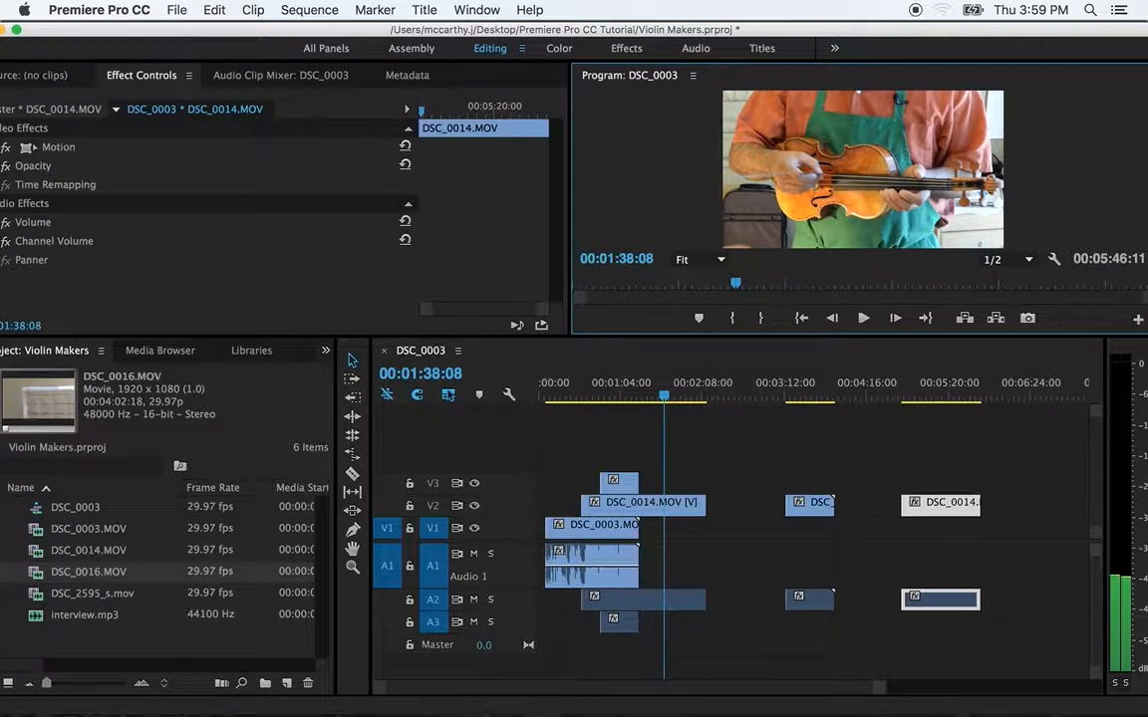
pyautogui.moveTo(665, 403); pyautogui.dragTo(666, 403)
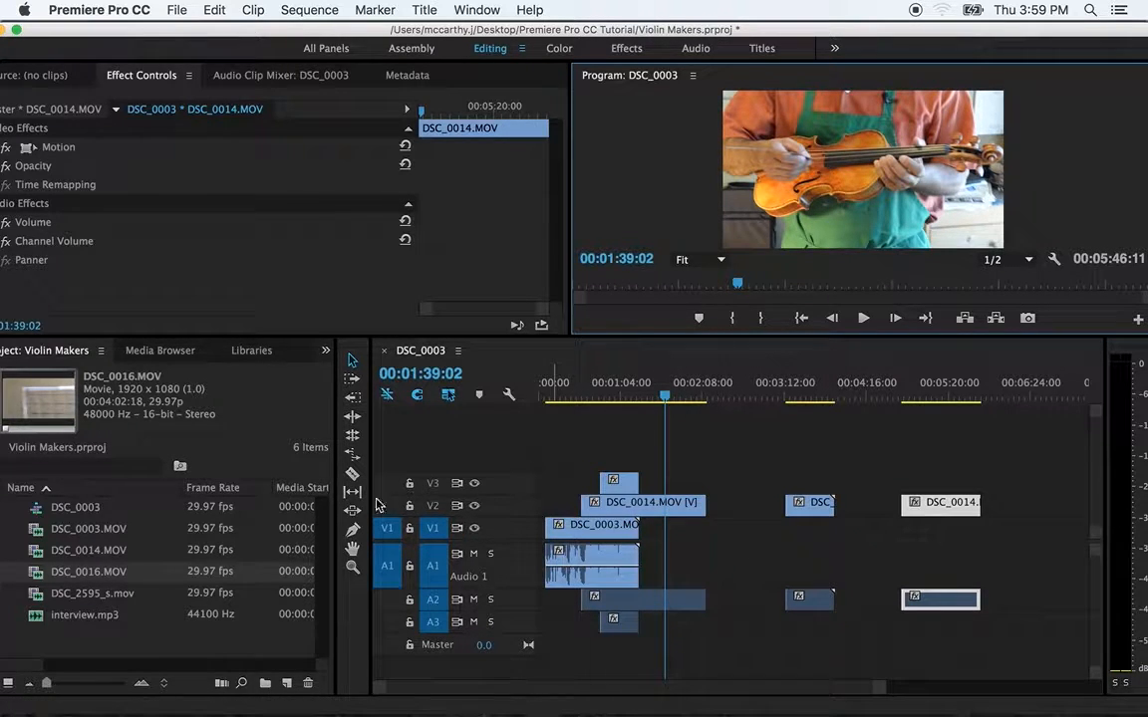
pyautogui.click(353, 474)
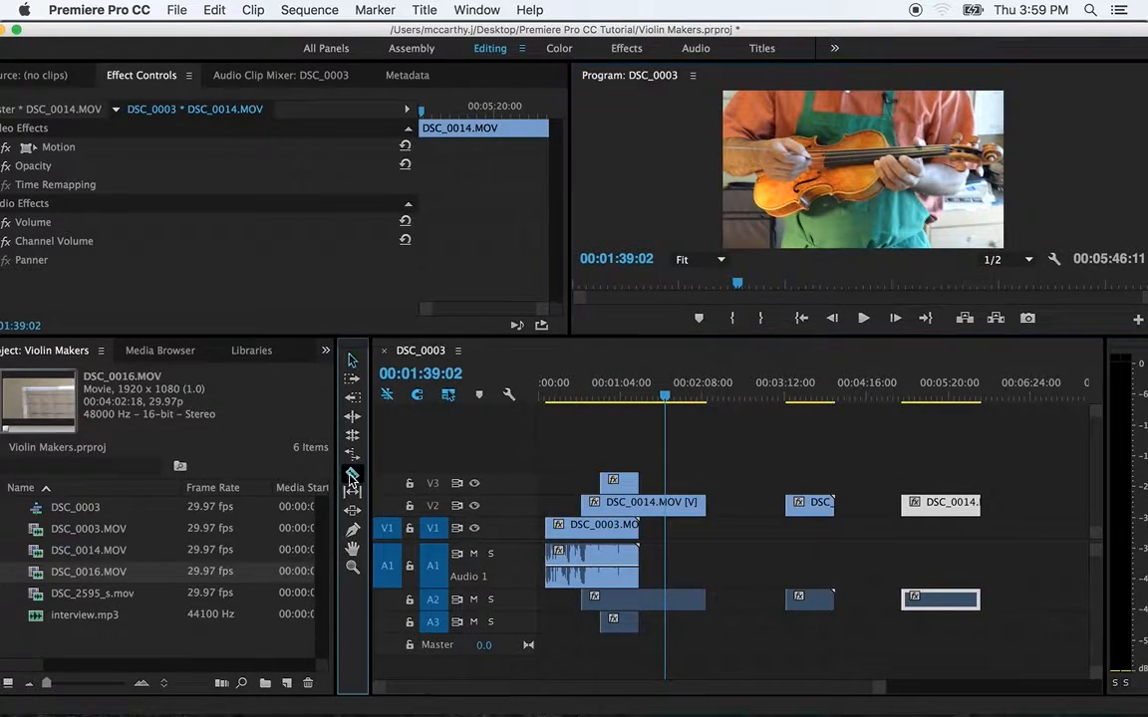
pyautogui.click(671, 509)
pyautogui.click(672, 508)
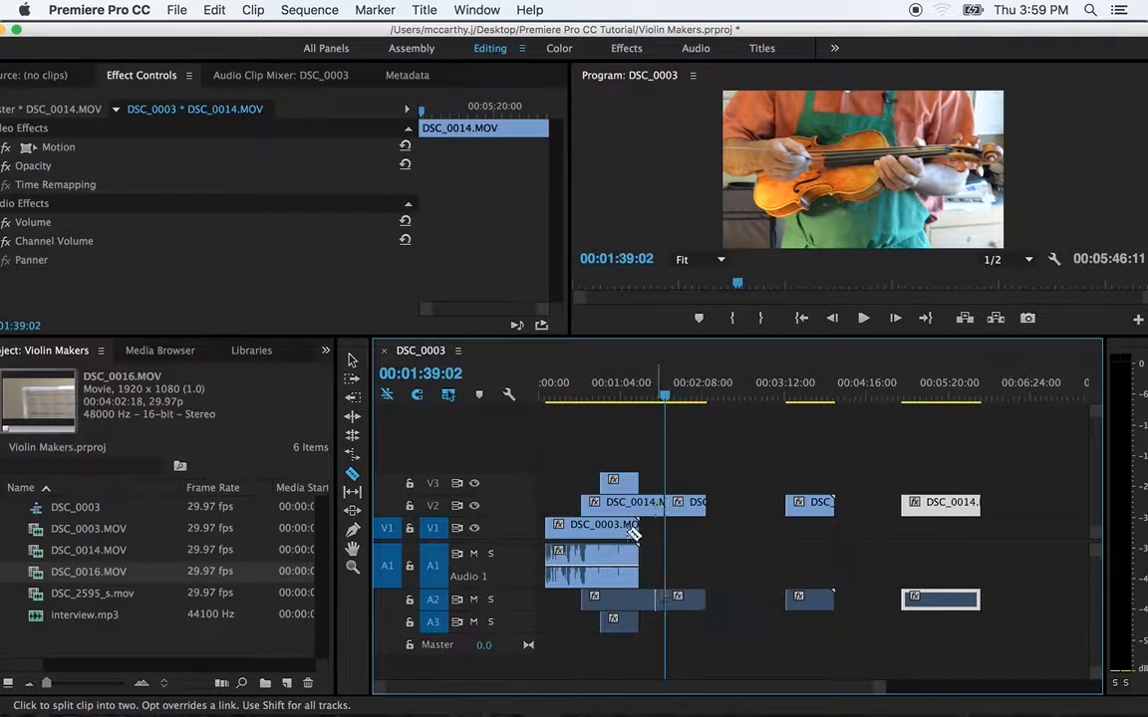
pyautogui.click(352, 360)
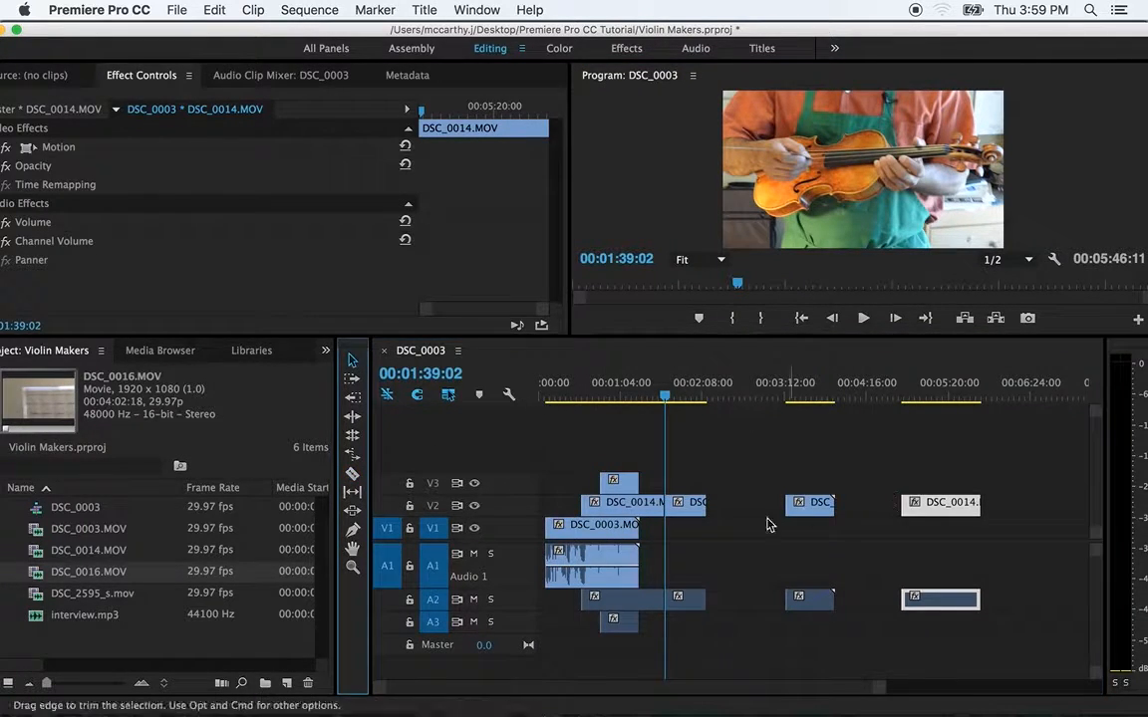
# Delete the DSC_0014.MOV piece just after the playhead and undo the deletion.
pyautogui.click(691, 509)
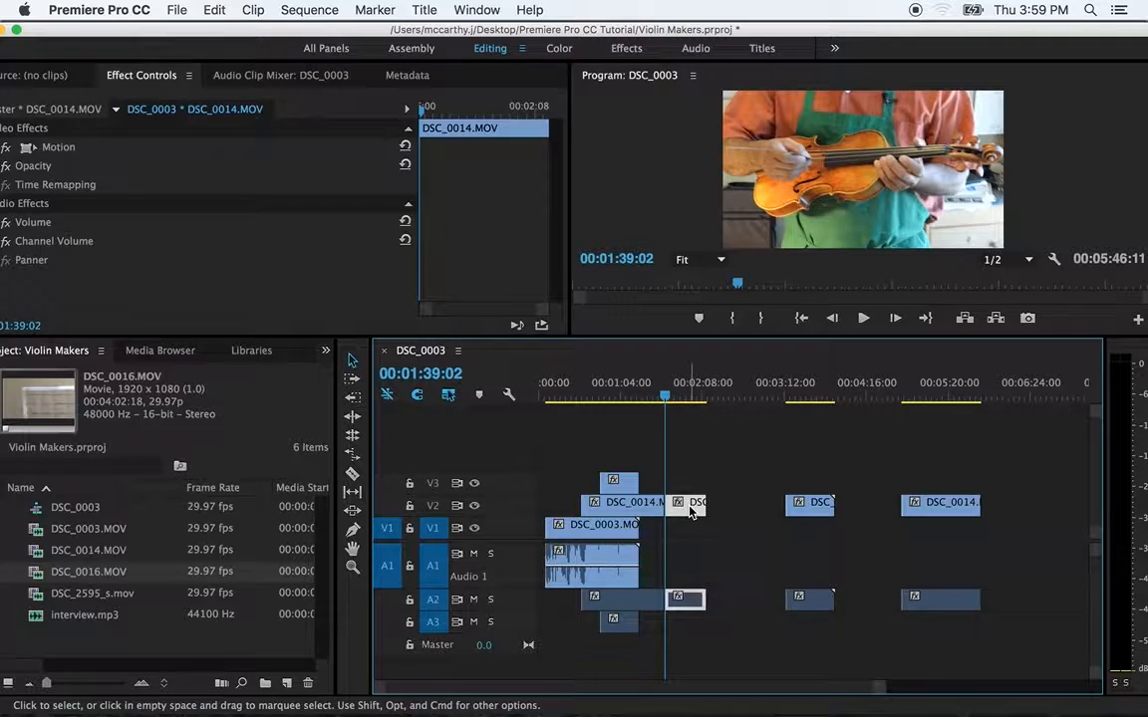
pyautogui.press('Delete')
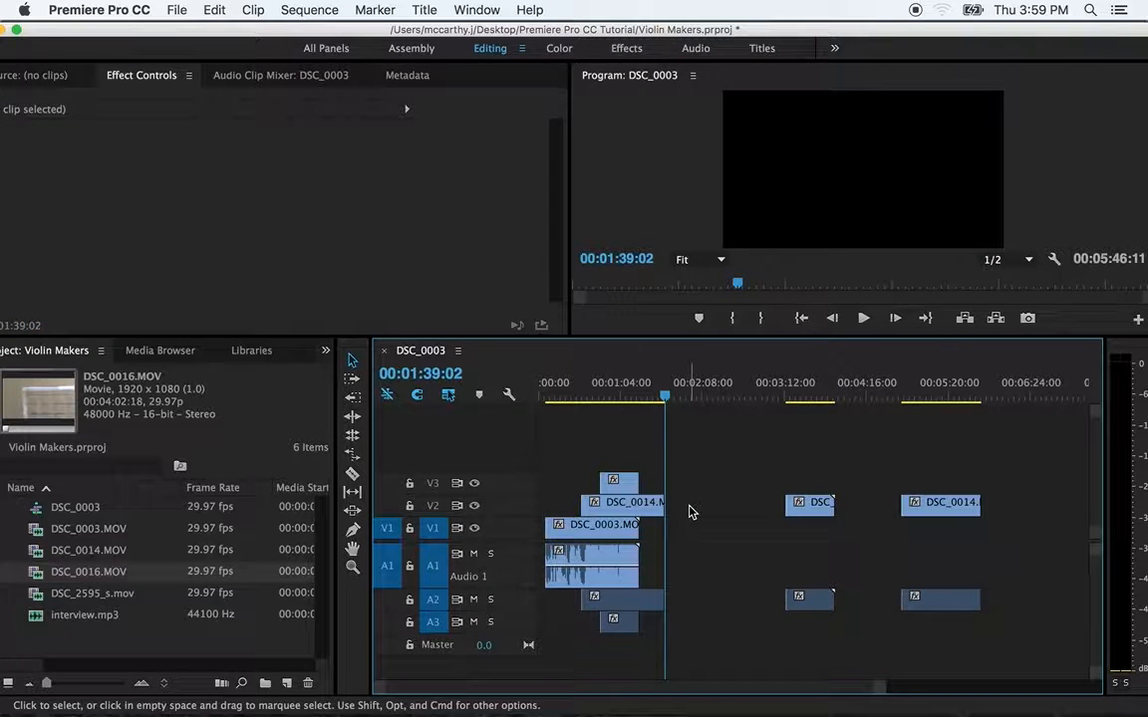
pyautogui.press('super+z')
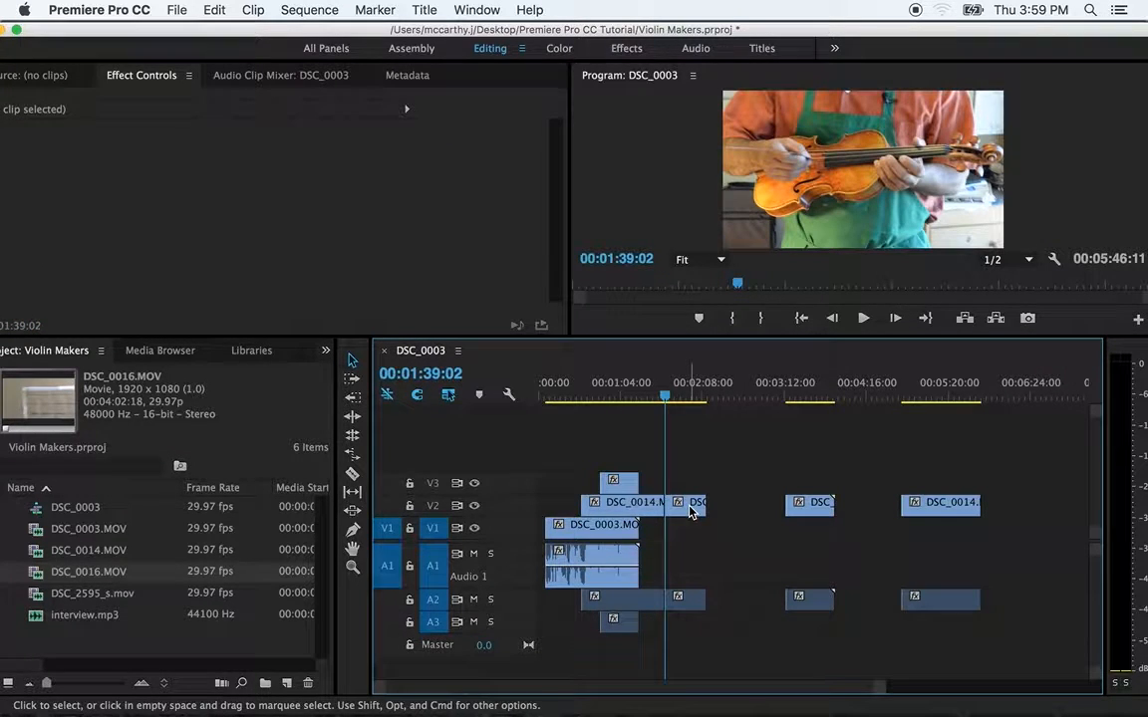
# Move the piece after the playhead between the last two DSC_0014.MOV pieces, and butt the earlier of those against the first piece on V2.
pyautogui.click(695, 509)
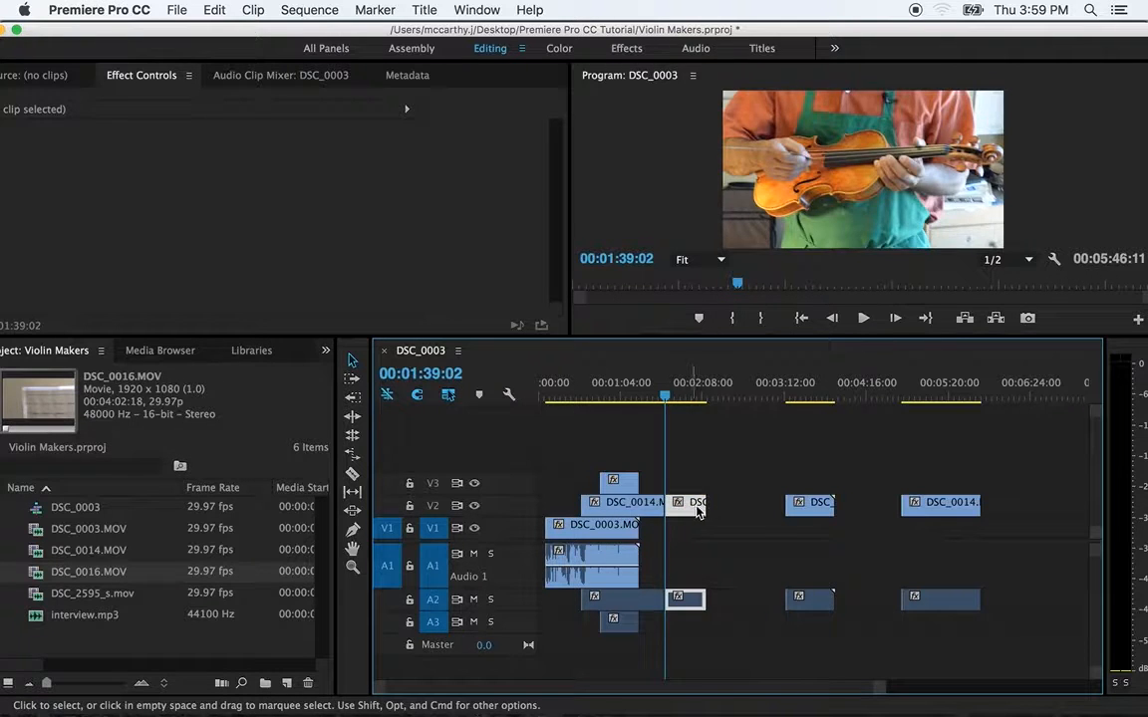
pyautogui.moveTo(698, 510); pyautogui.dragTo(872, 513)
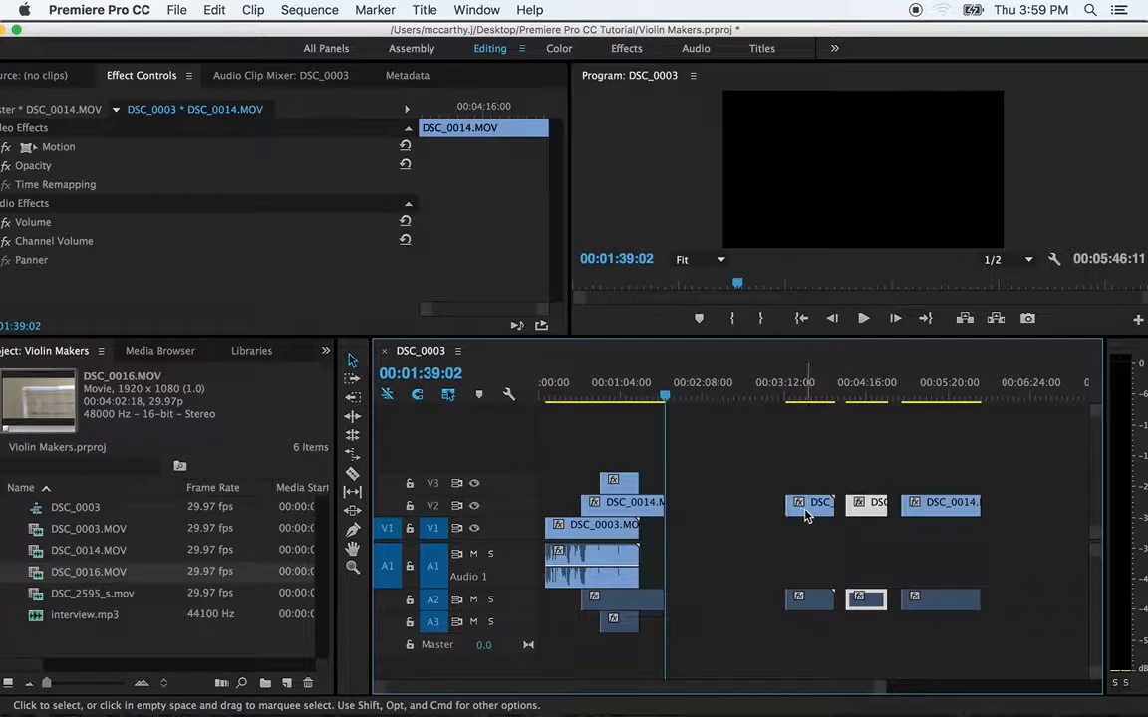
pyautogui.moveTo(807, 515); pyautogui.dragTo(683, 525)
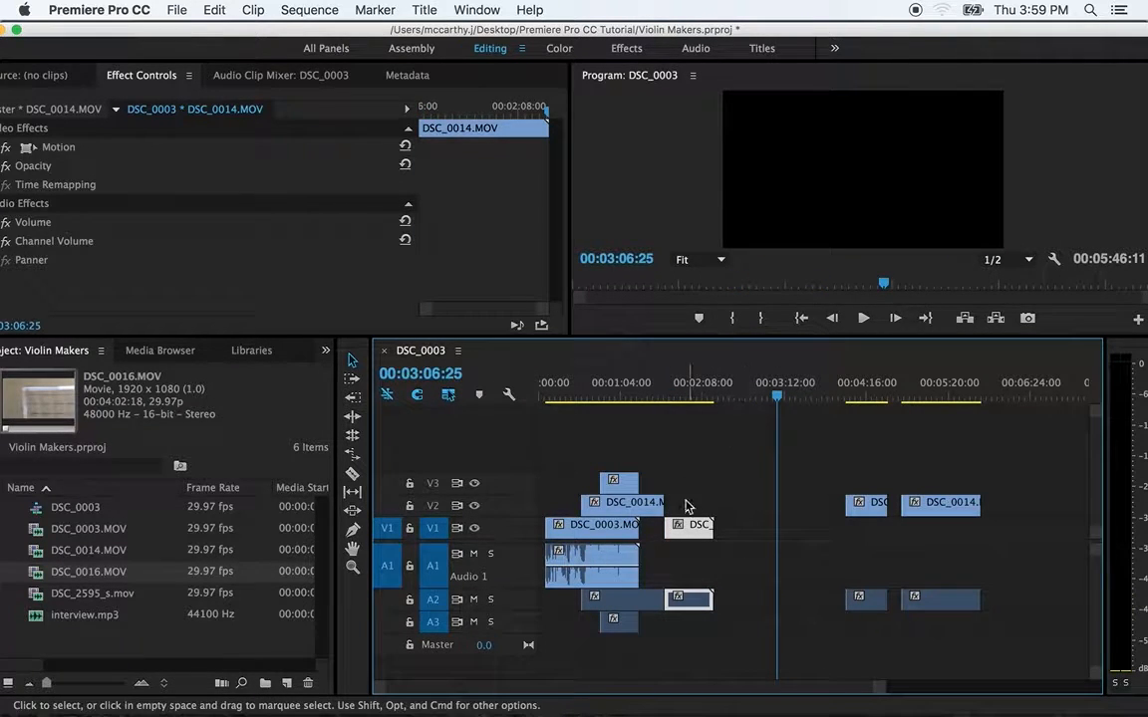
pyautogui.moveTo(689, 525)
pyautogui.mouseDown()
pyautogui.moveTo(752, 528)
pyautogui.moveTo(682, 518)
pyautogui.mouseUp()
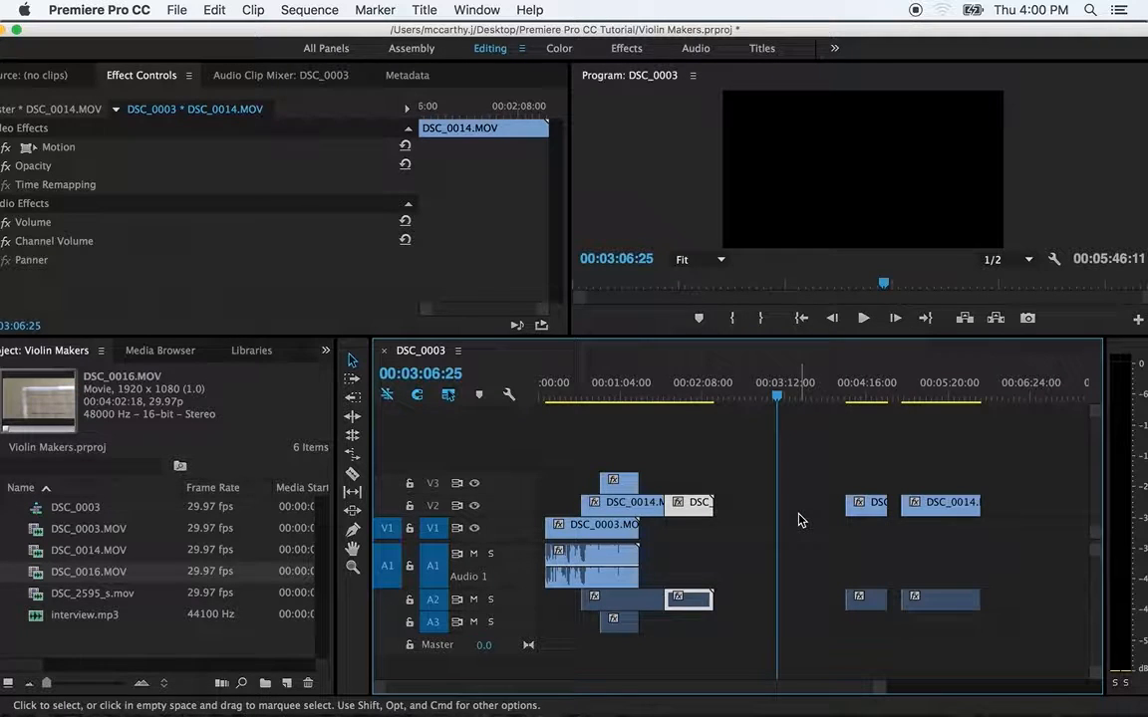
# Move the second DSC_0014.MOV piece to about 00:02:50, and ripple-delete all three gaps between the pieces on V2.
pyautogui.moveTo(700, 516); pyautogui.dragTo(789, 516)
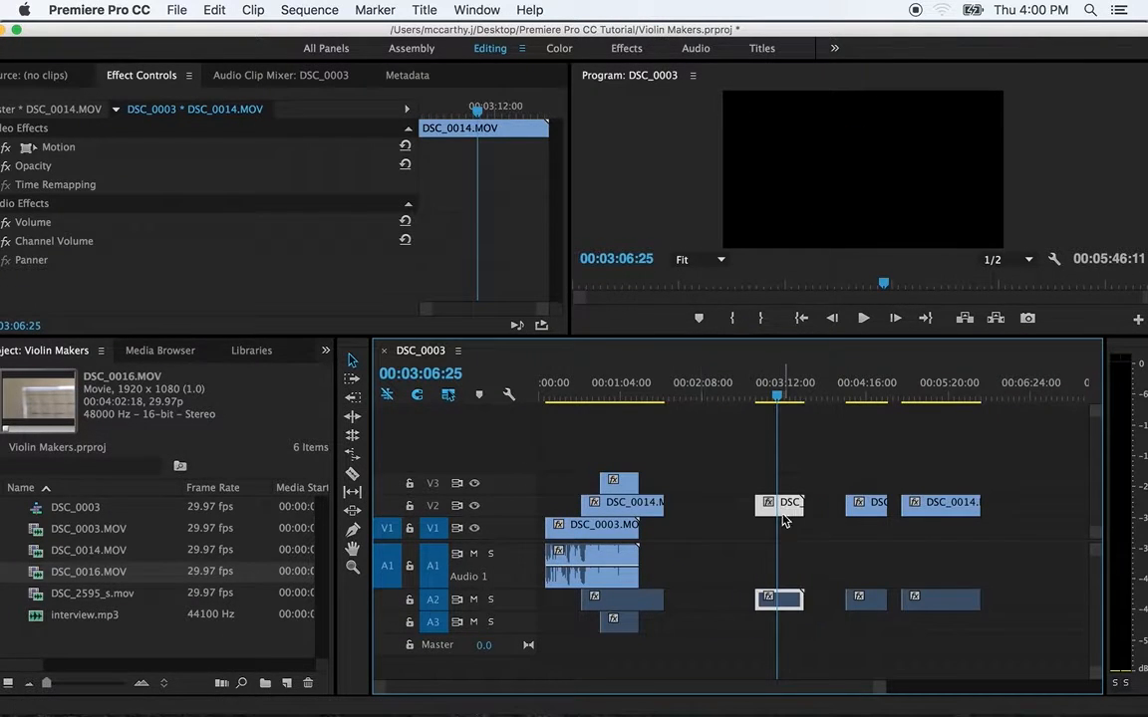
pyautogui.click(705, 516)
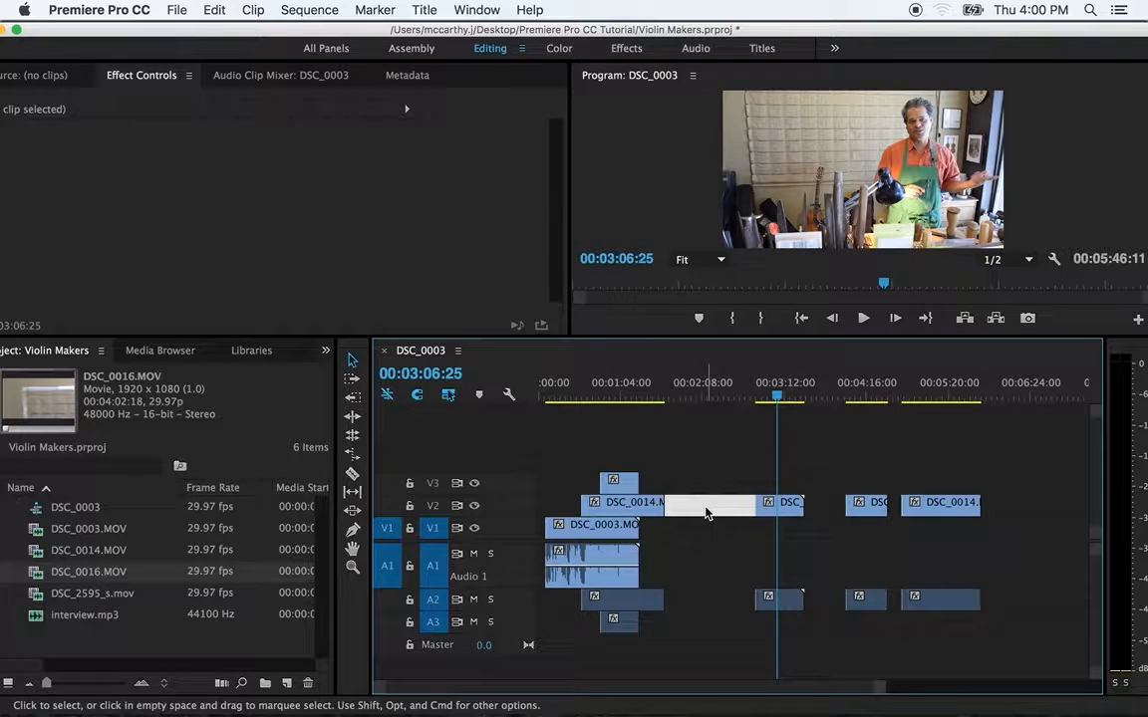
pyautogui.press('Delete')
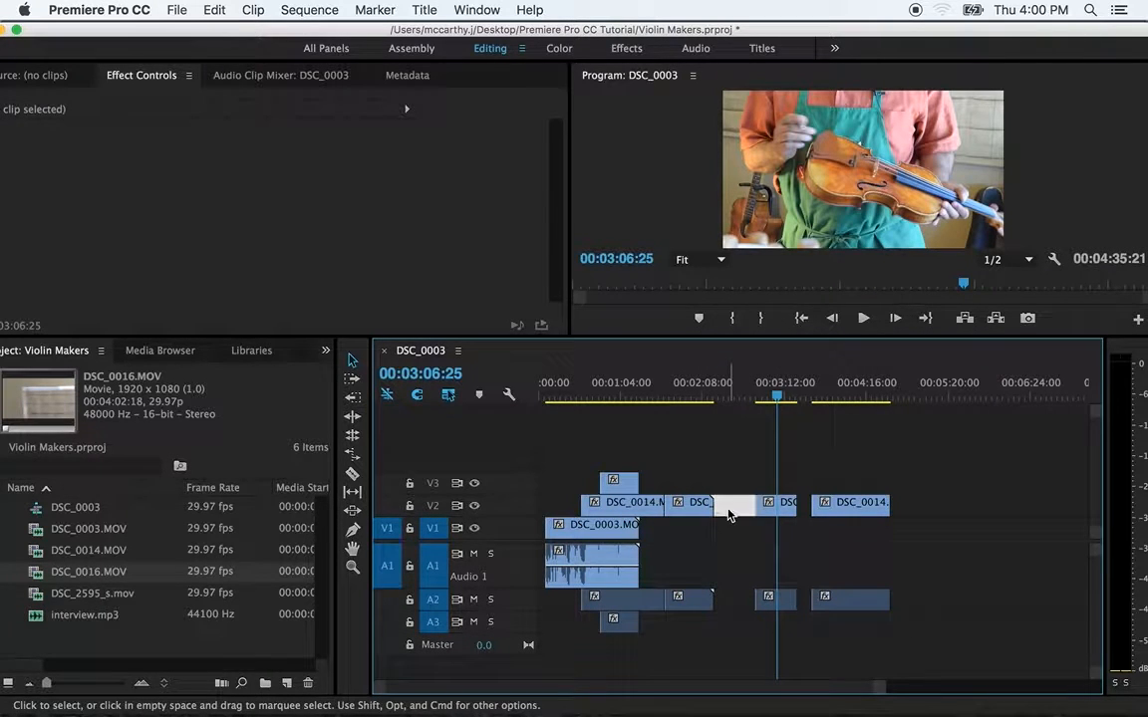
pyautogui.press('Delete')
pyautogui.click(763, 510)
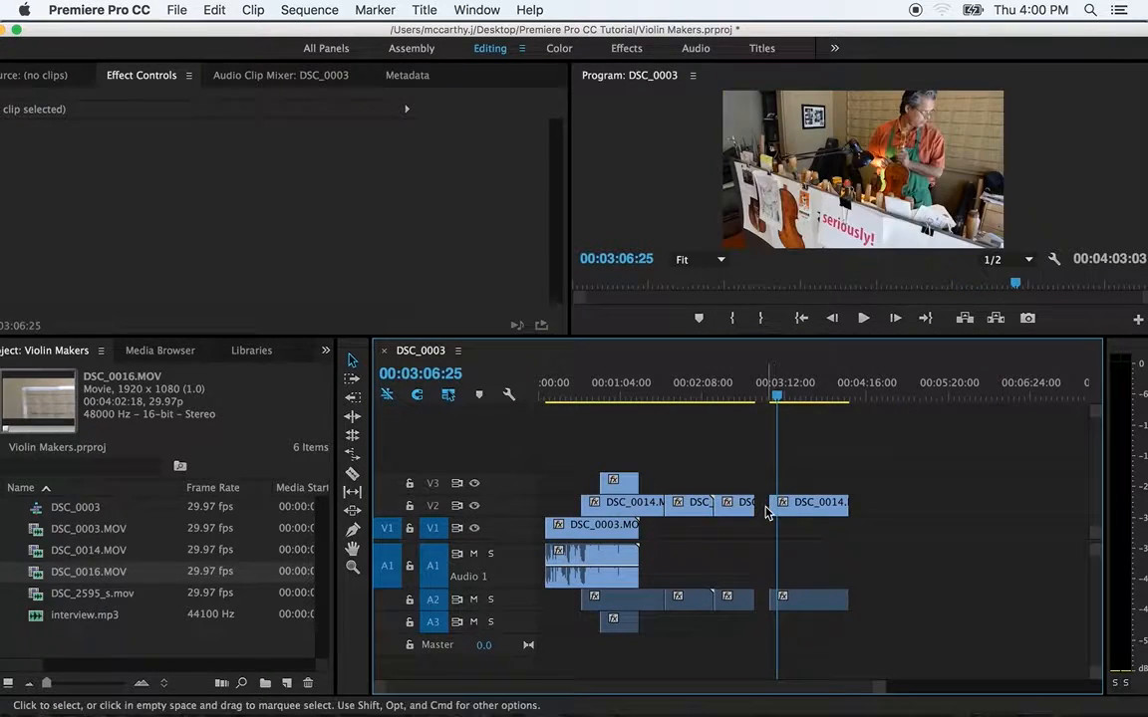
pyautogui.press('Delete')
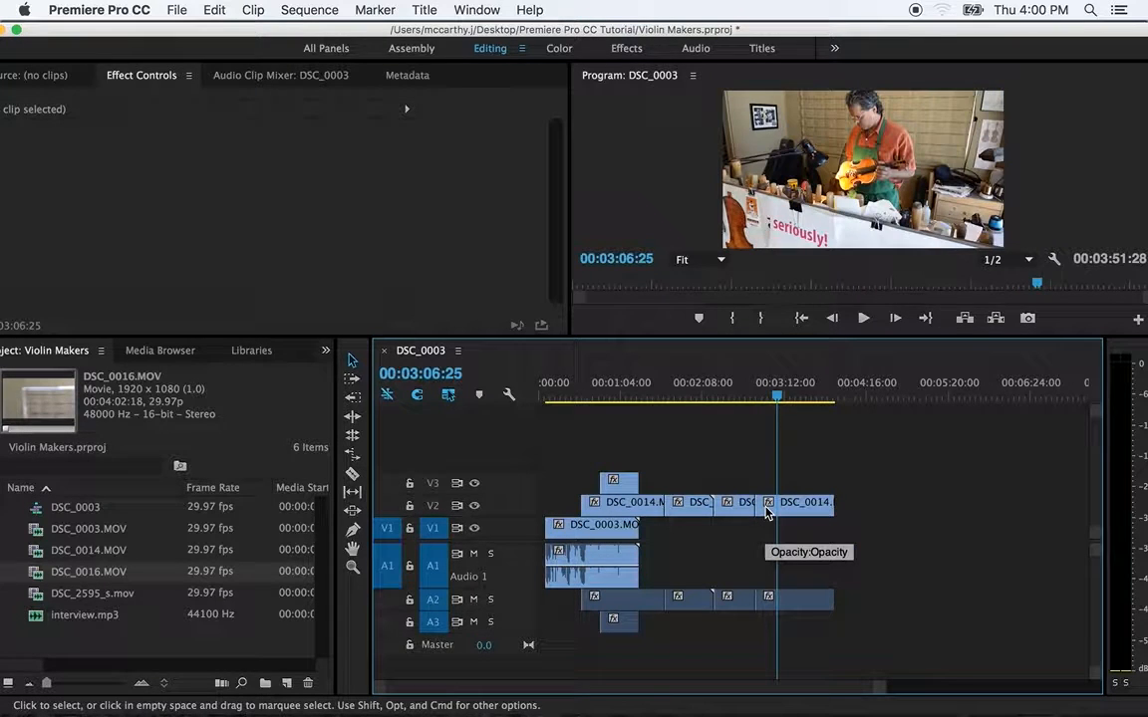
# Move the last DSC_0014.MOV piece far along V2 so it ends at 00:13:45:14.
pyautogui.moveTo(767, 505); pyautogui.dragTo(871, 505)
pyautogui.hscroll(6, 707, 695)
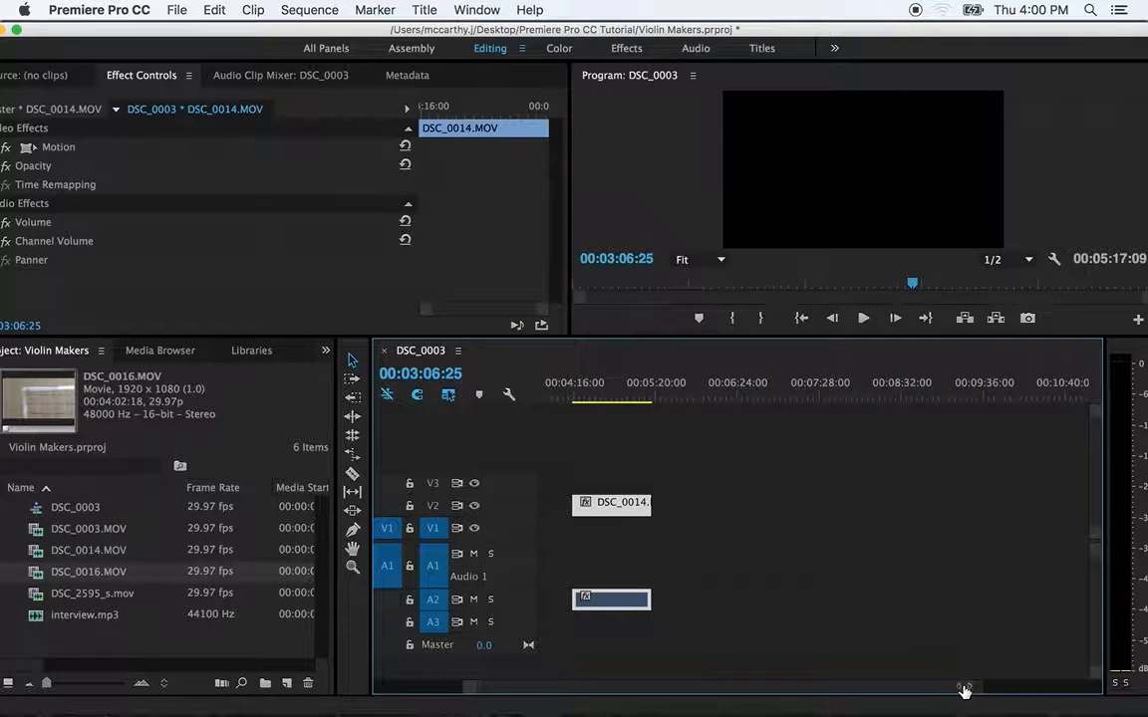
pyautogui.moveTo(963, 686); pyautogui.dragTo(1067, 690)
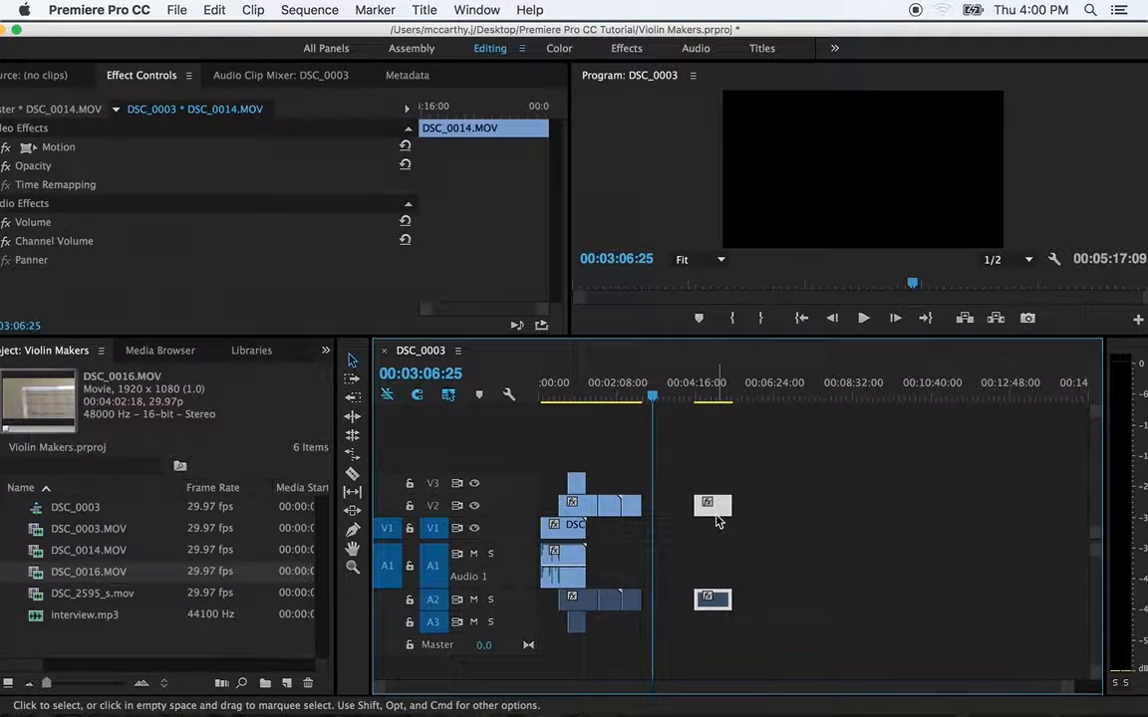
pyautogui.moveTo(717, 520); pyautogui.dragTo(1029, 520)
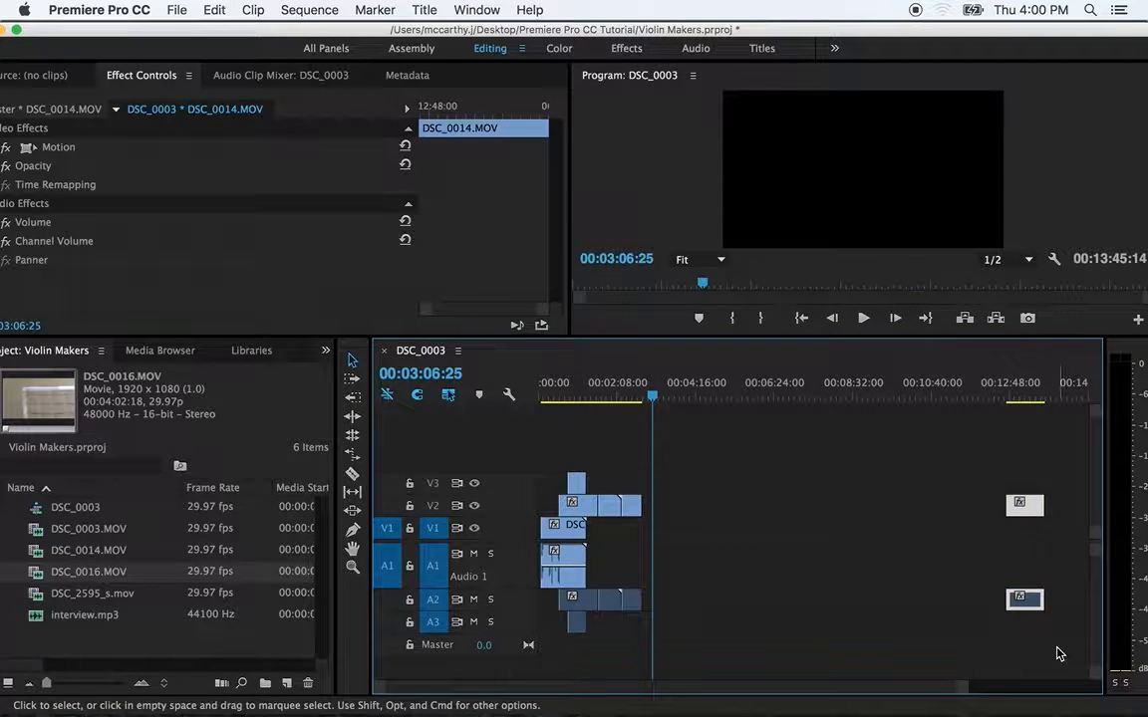
# Trim the end of the third DSC_0014.MOV piece to about 00:02:34, and ripple-delete the gap before the last piece.
pyautogui.moveTo(960, 686); pyautogui.dragTo(808, 681)
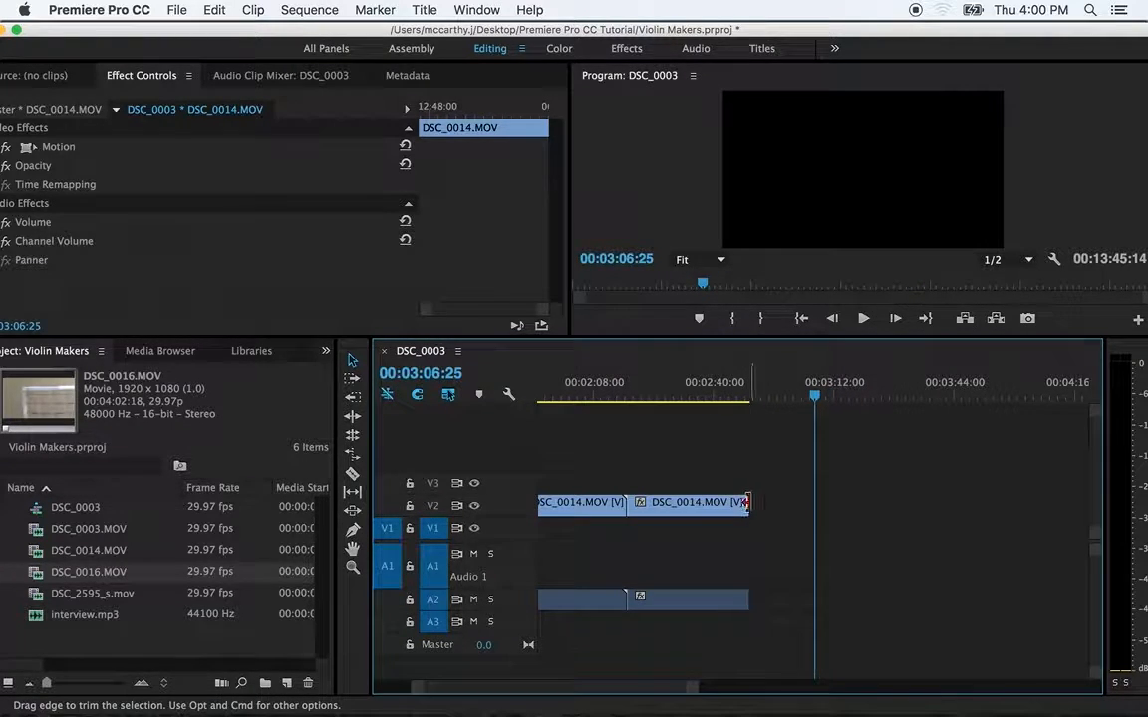
pyautogui.moveTo(748, 502); pyautogui.dragTo(692, 502)
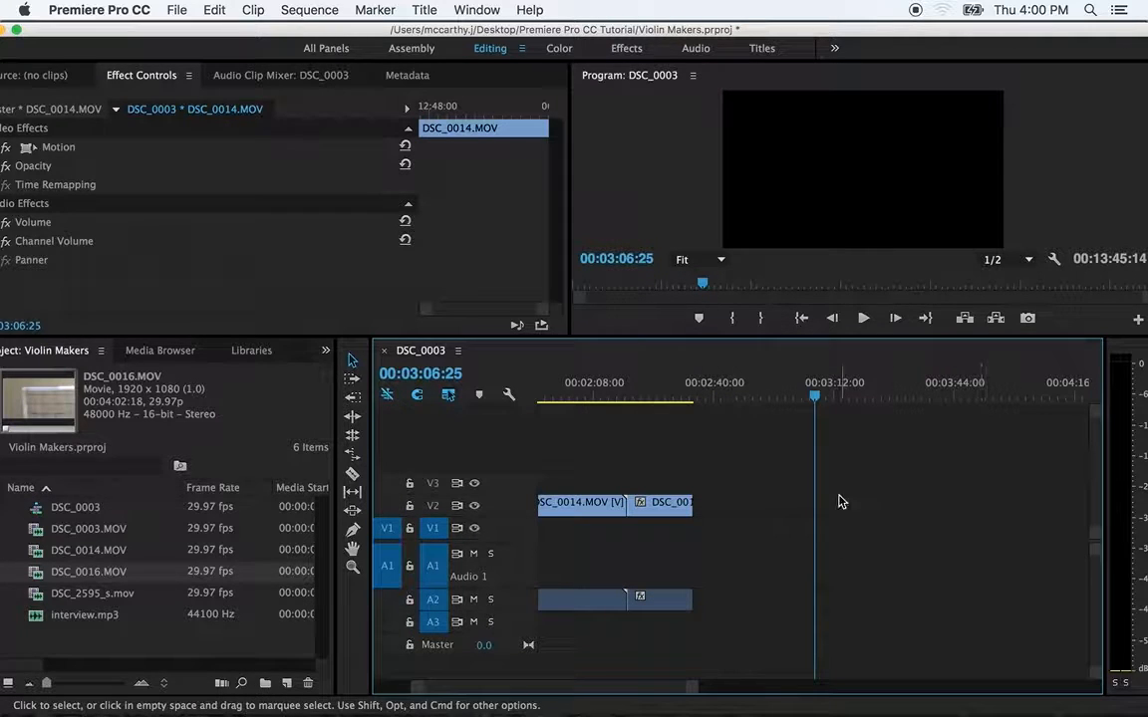
pyautogui.click(754, 508)
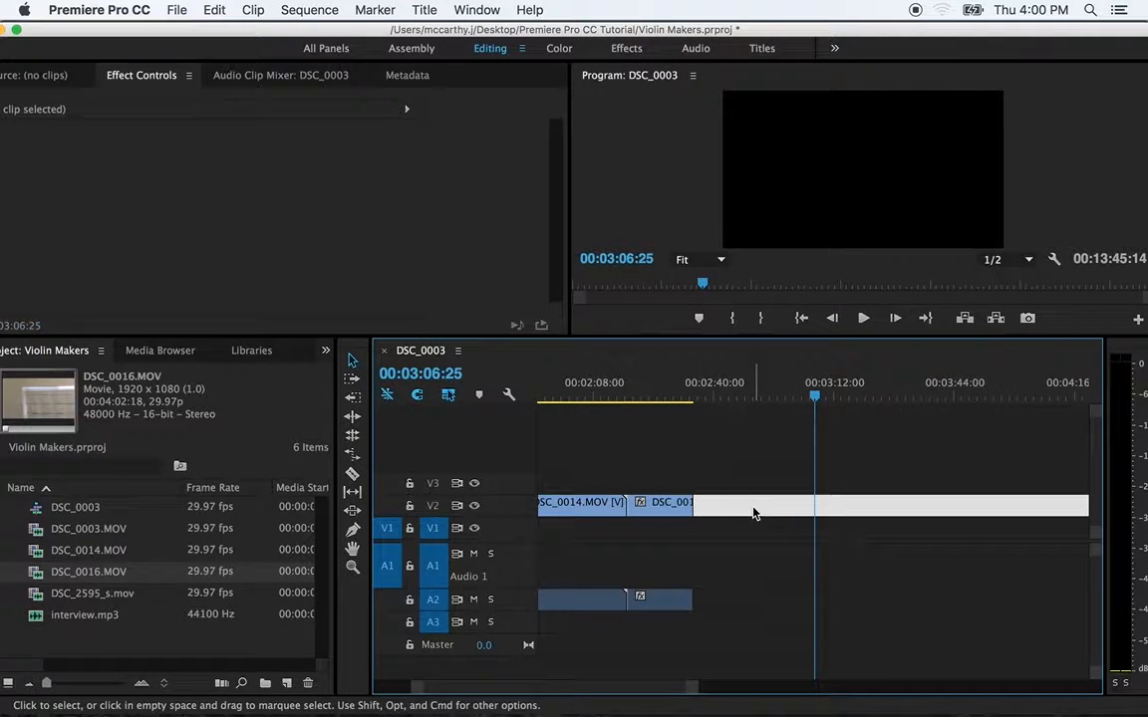
pyautogui.press('Delete')
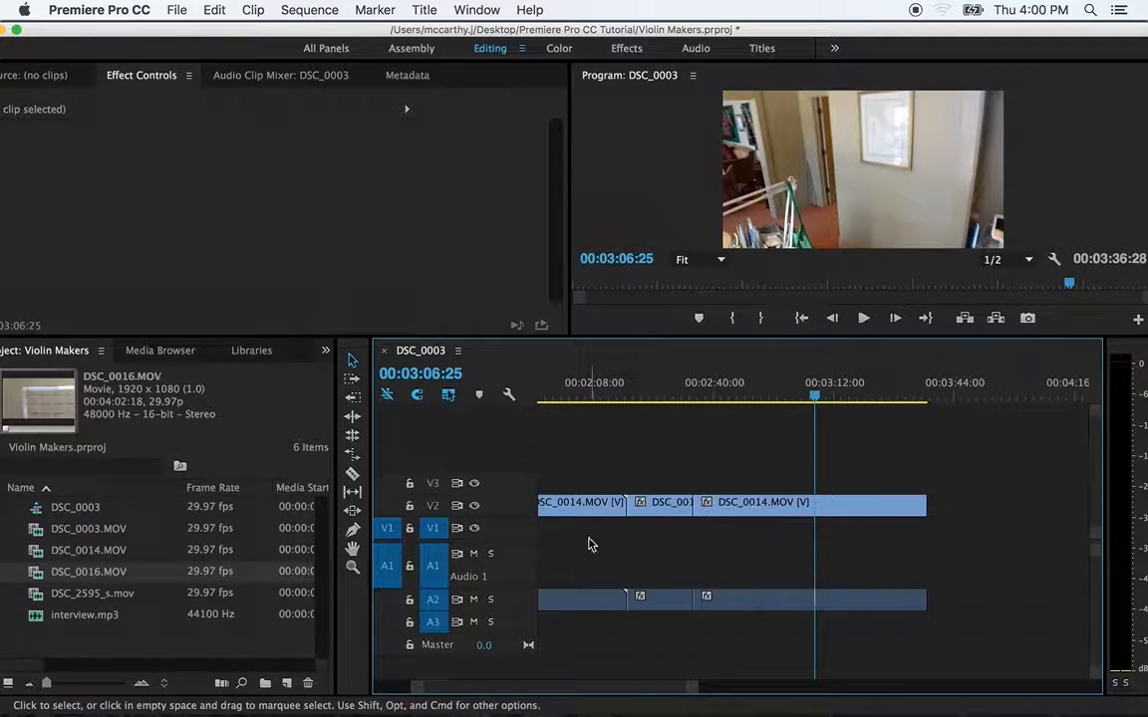